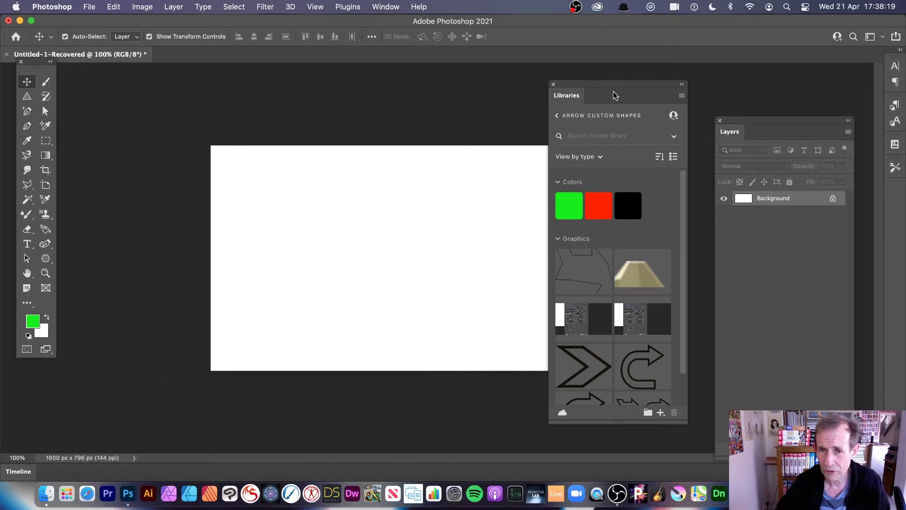
Leave the Arrow custom shapes library and browse the list of all libraries
click(377, 7)
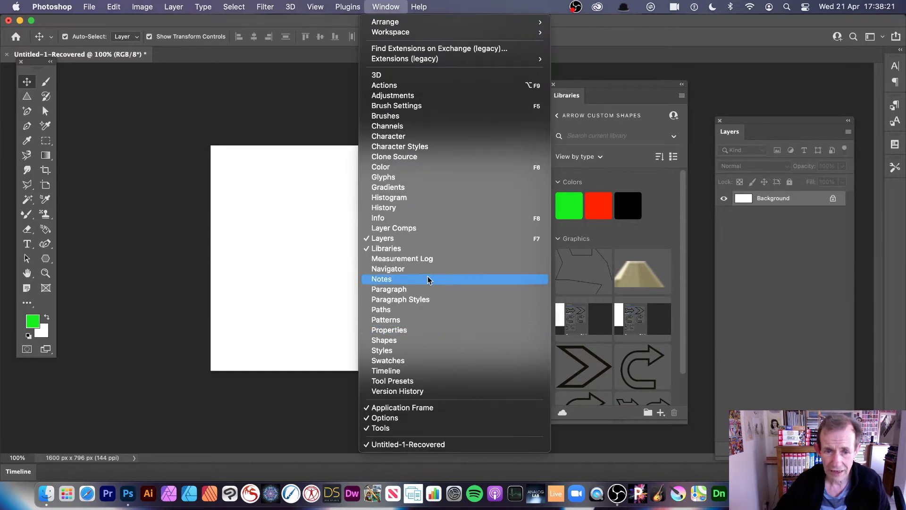
click(767, 207)
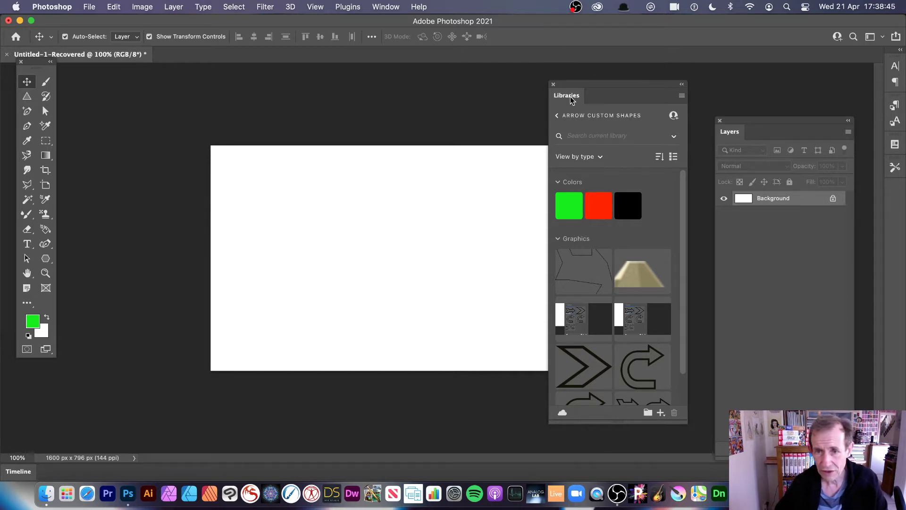
click(557, 115)
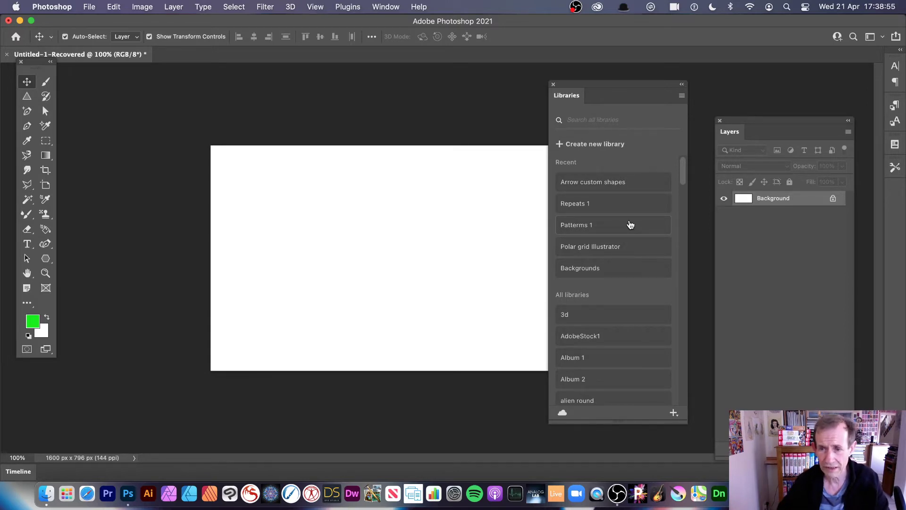
drag(681, 174, 688, 215)
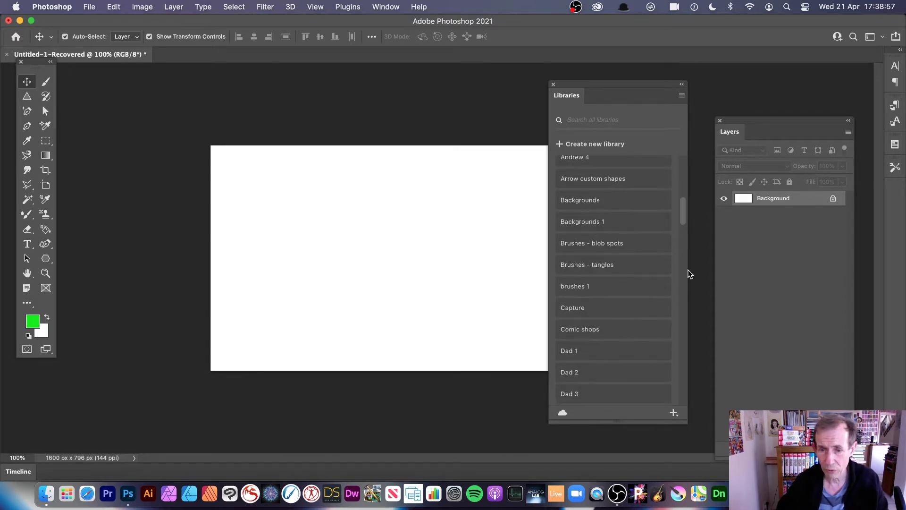
scroll(684, 233, down, 5)
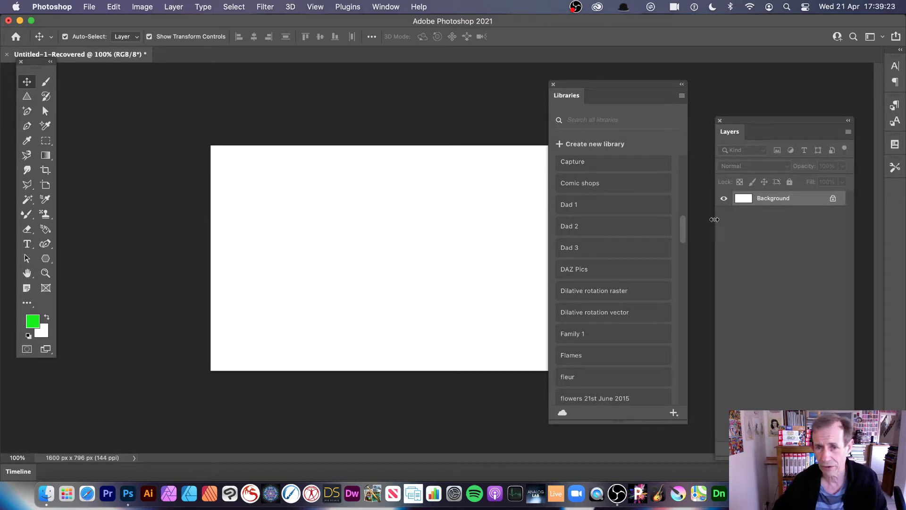
Search all libraries for "pattern", look through the matching graphics and patterns, and clear the search
click(569, 120)
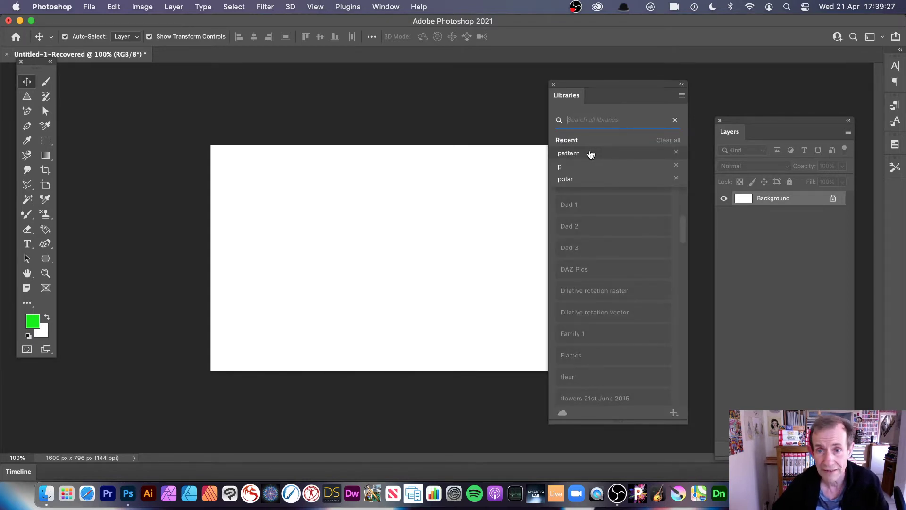
text(pat)
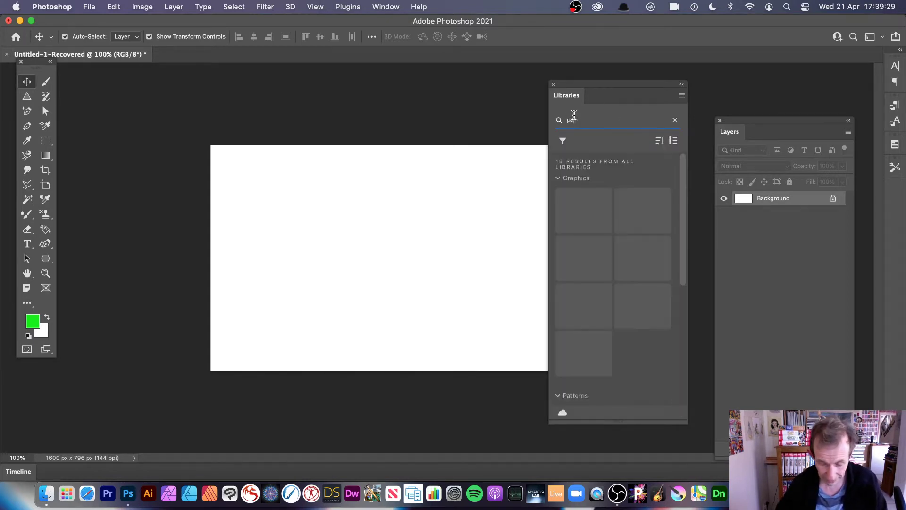
text(tern)
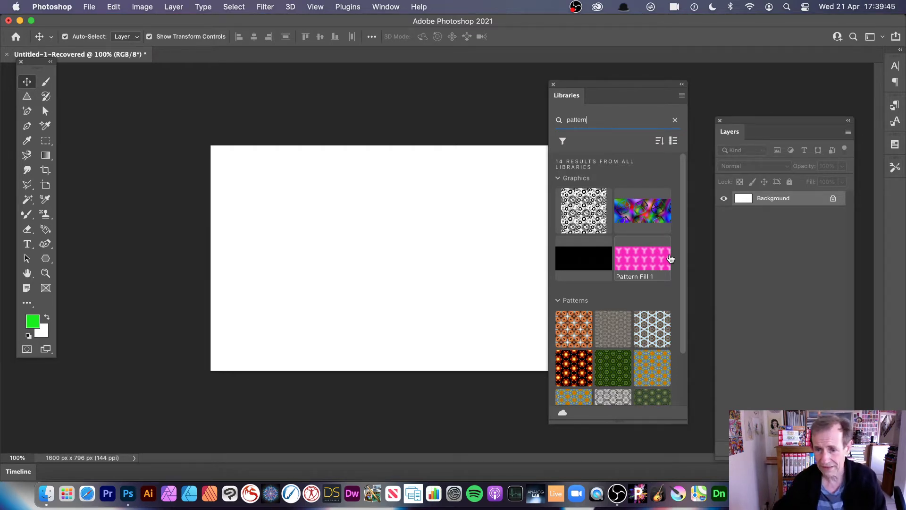
scroll(680, 311, down, 3)
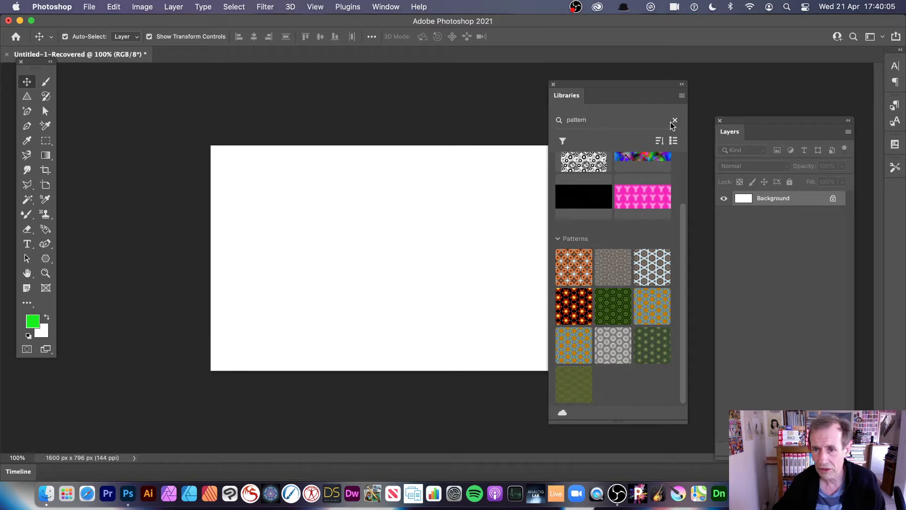
click(674, 120)
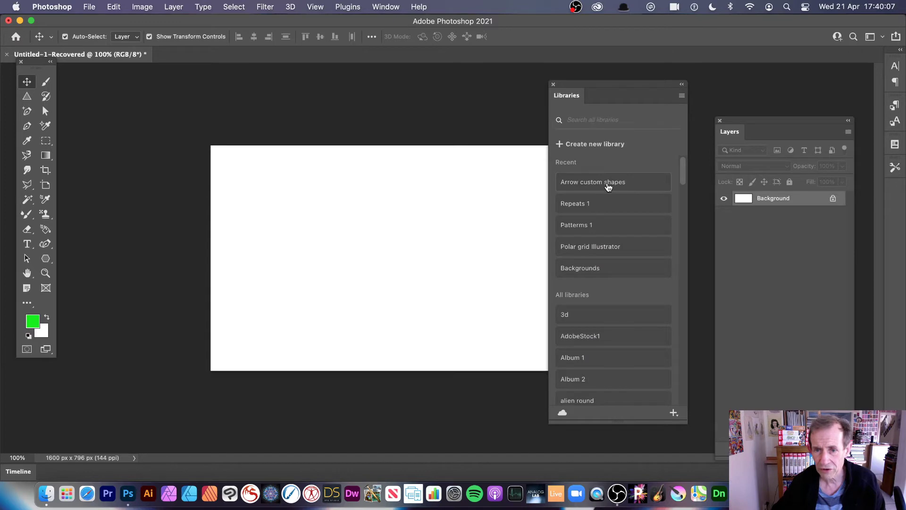
Search within the Arrow custom shapes library for "arrow", clear the search and check which search scopes are available
click(589, 187)
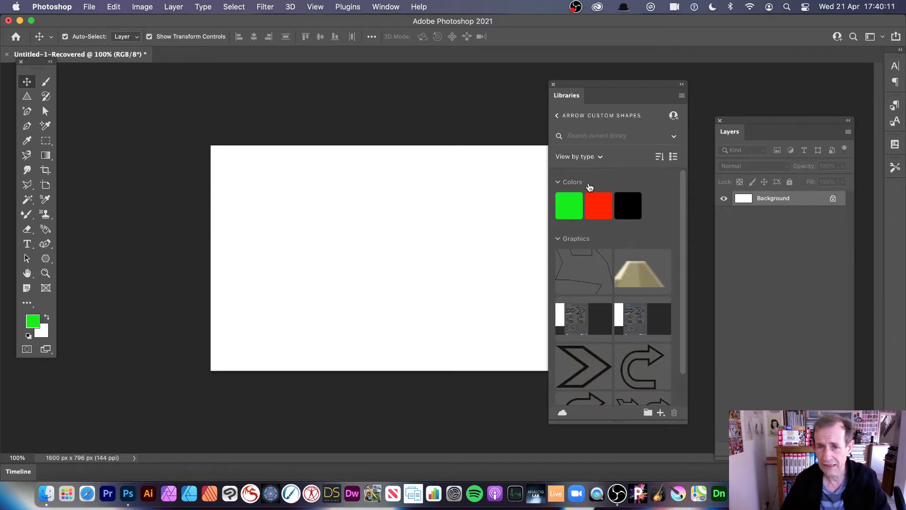
click(598, 136)
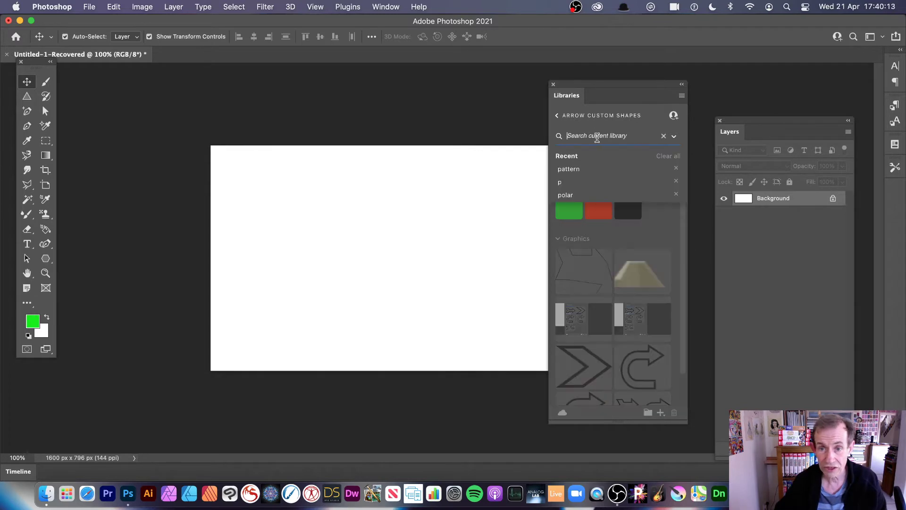
text(a)
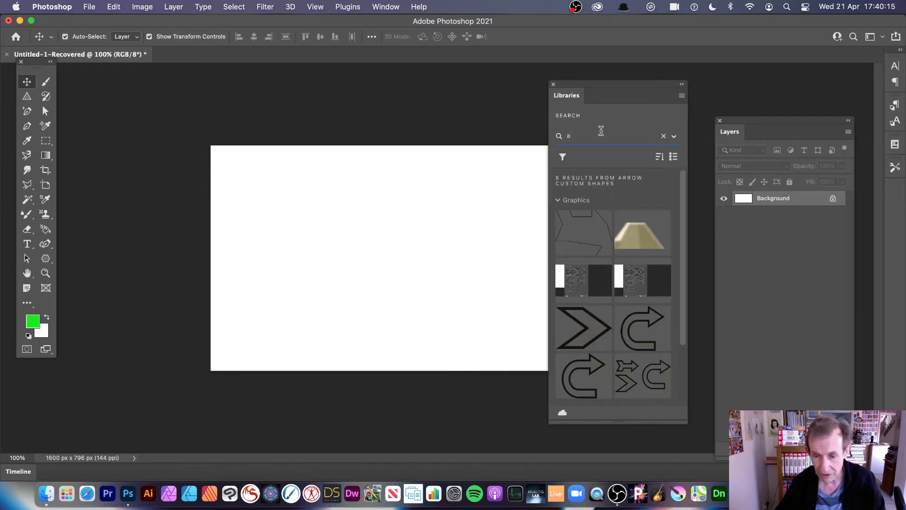
text(rrow)
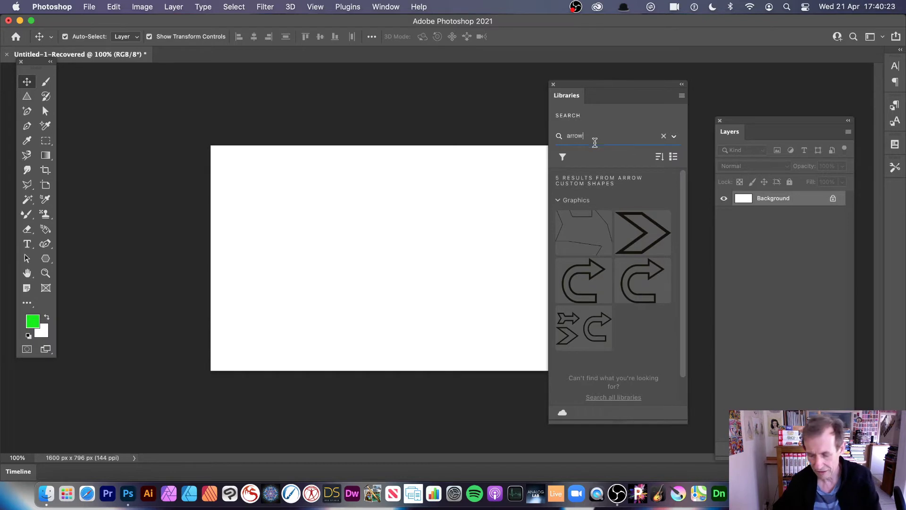
key(BackSpace)
key(BackSpace)
key(BackSpace)
key(BackSpace)
key(BackSpace)
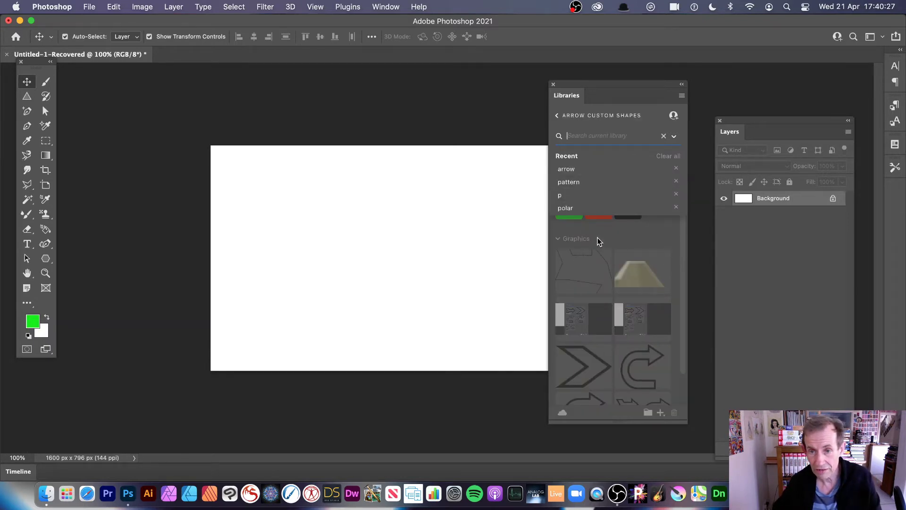
click(664, 136)
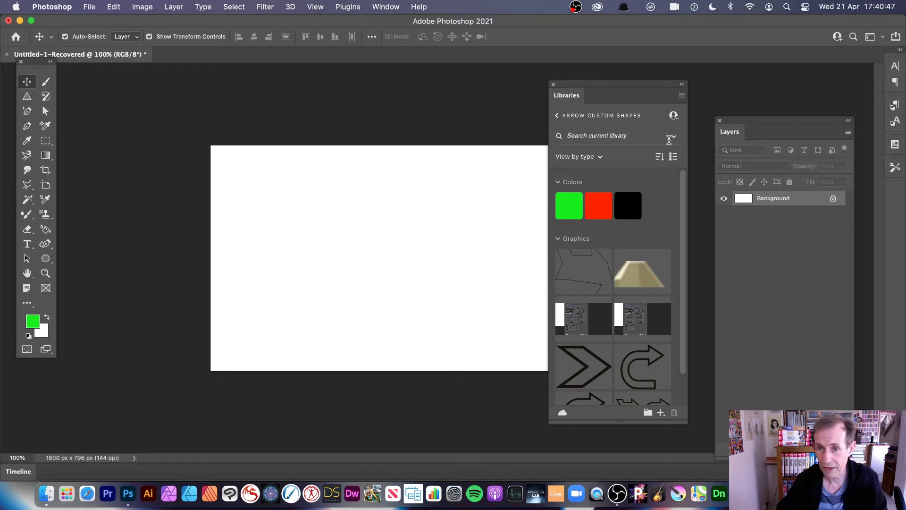
click(672, 138)
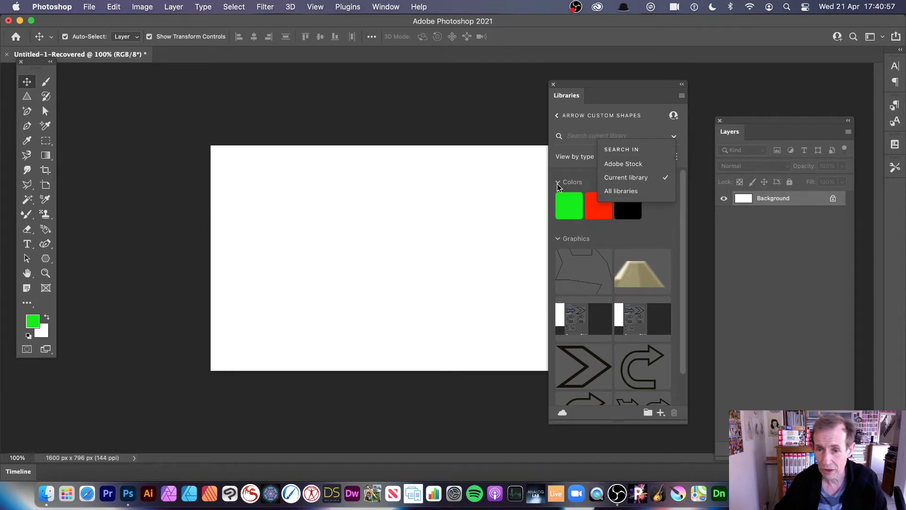
click(593, 135)
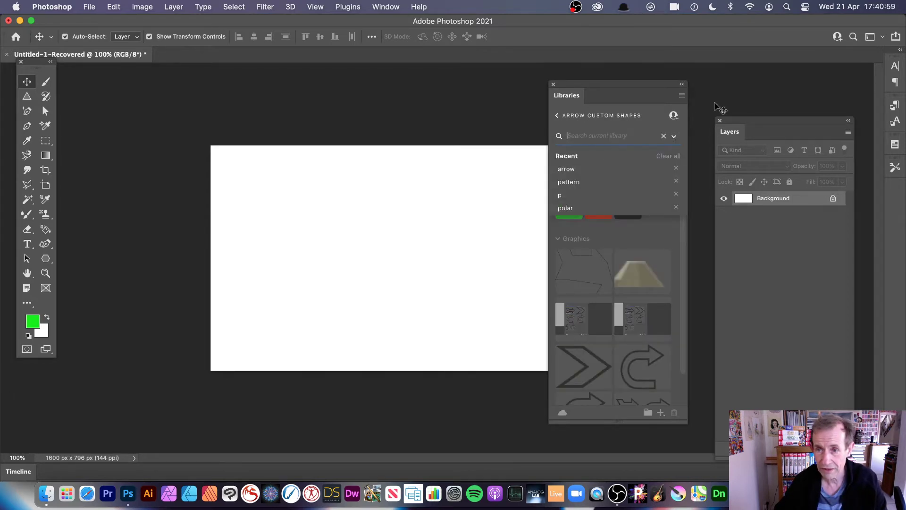
Set the Libraries panel to always show the names of the library items
click(683, 96)
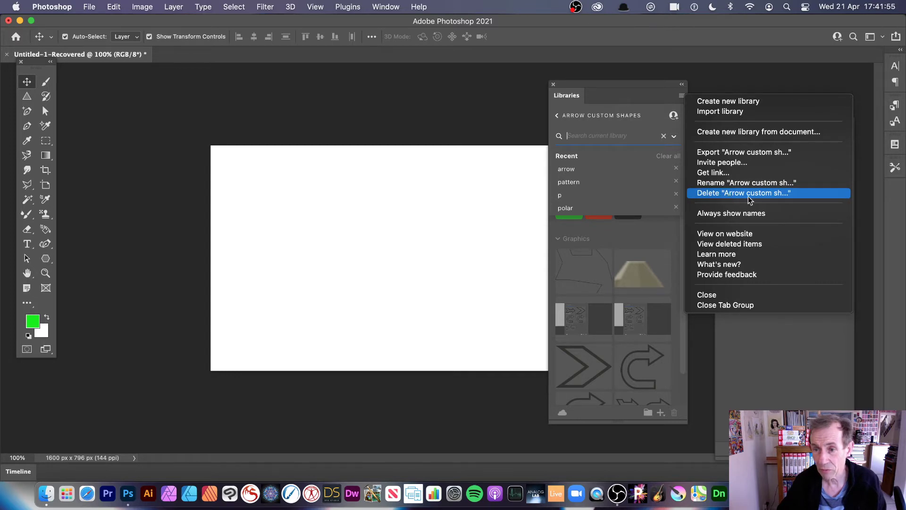
click(727, 215)
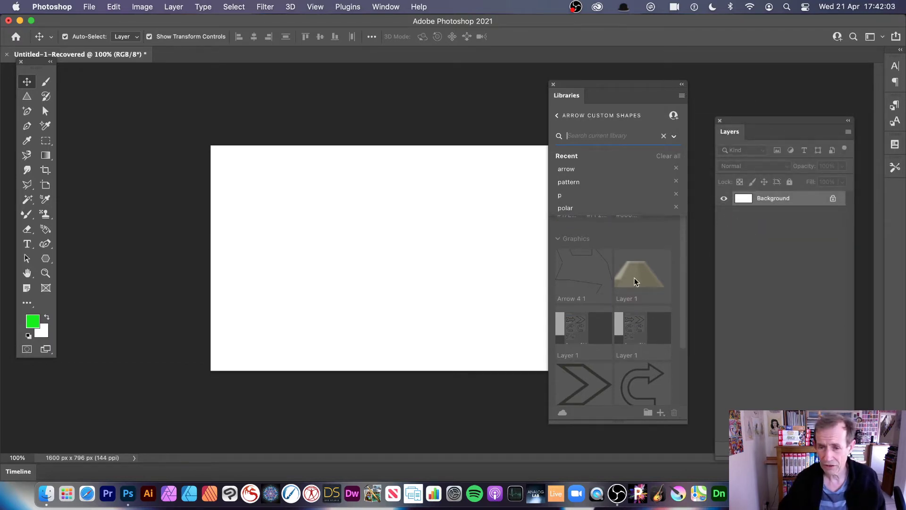
click(640, 224)
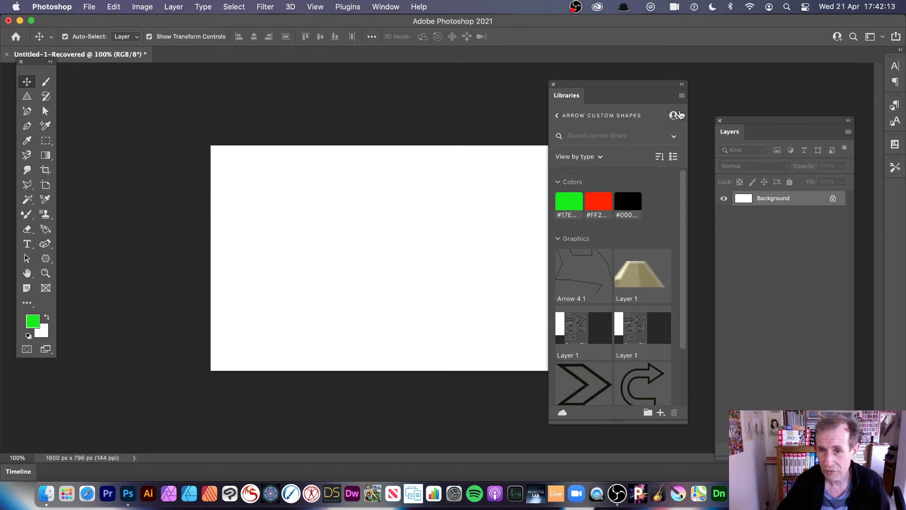
click(682, 96)
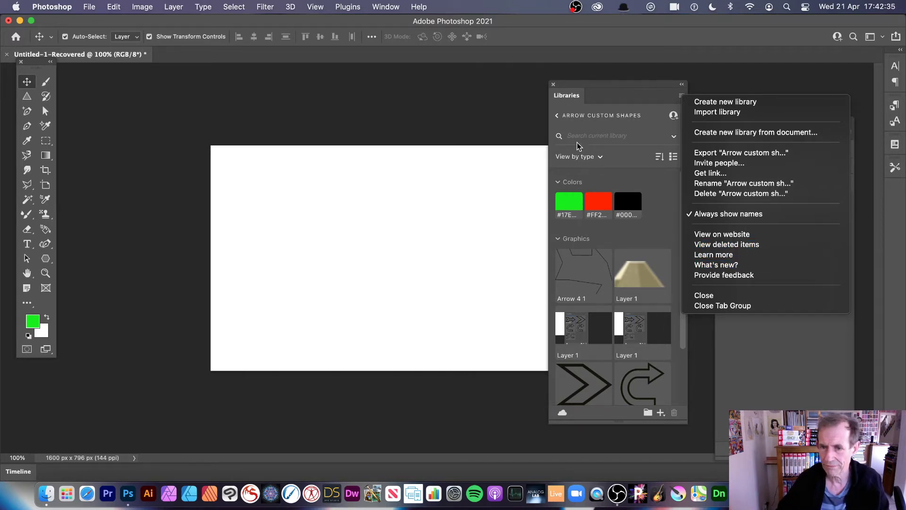
click(628, 234)
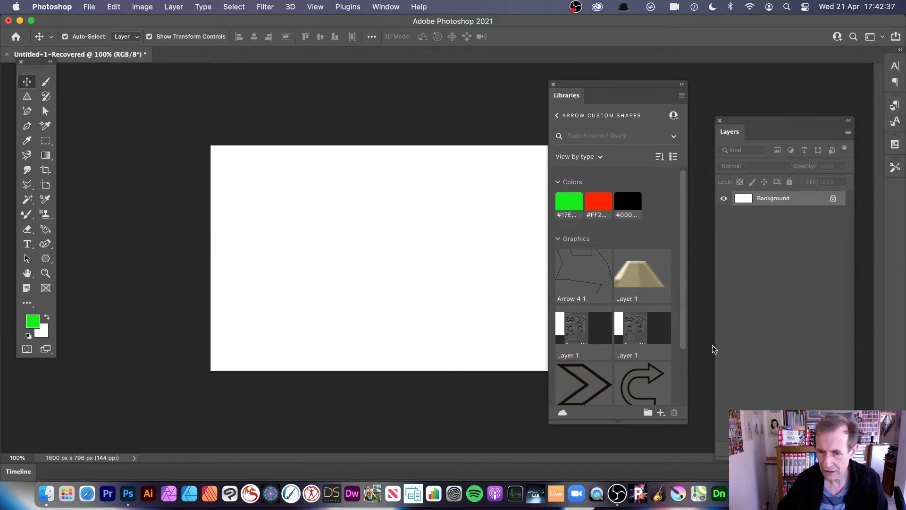
Place the Arrow 18 1 graphic beside Arrow 2 1 from the library onto the canvas, scaled to about 417% width and 407% height
drag(683, 189, 686, 277)
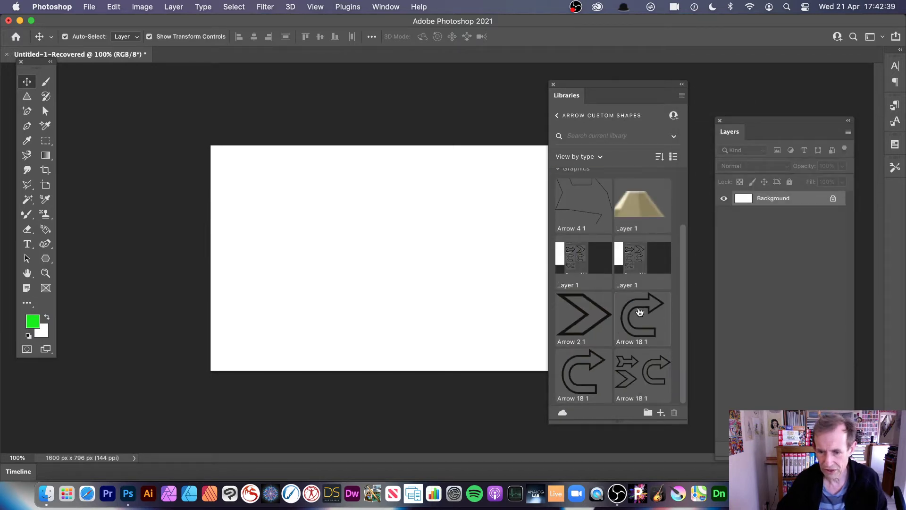
drag(640, 312, 349, 252)
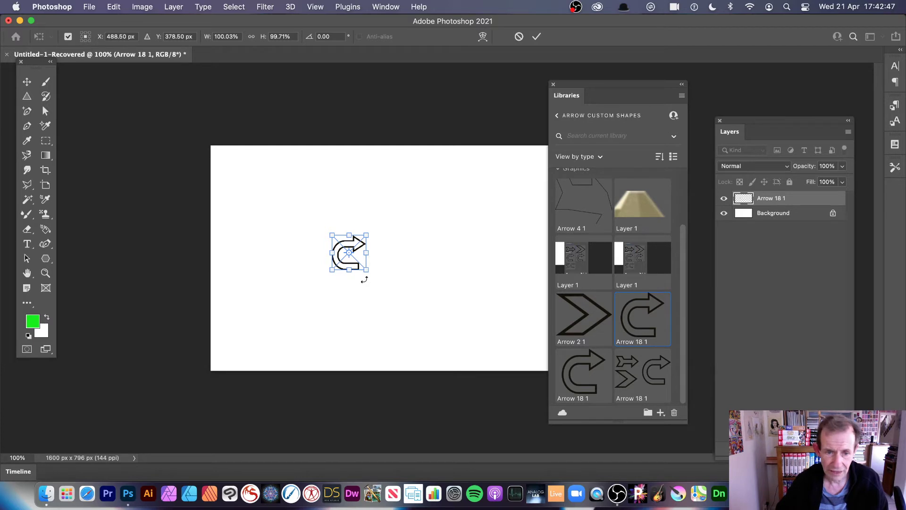
drag(371, 270, 587, 459)
drag(421, 297, 249, 123)
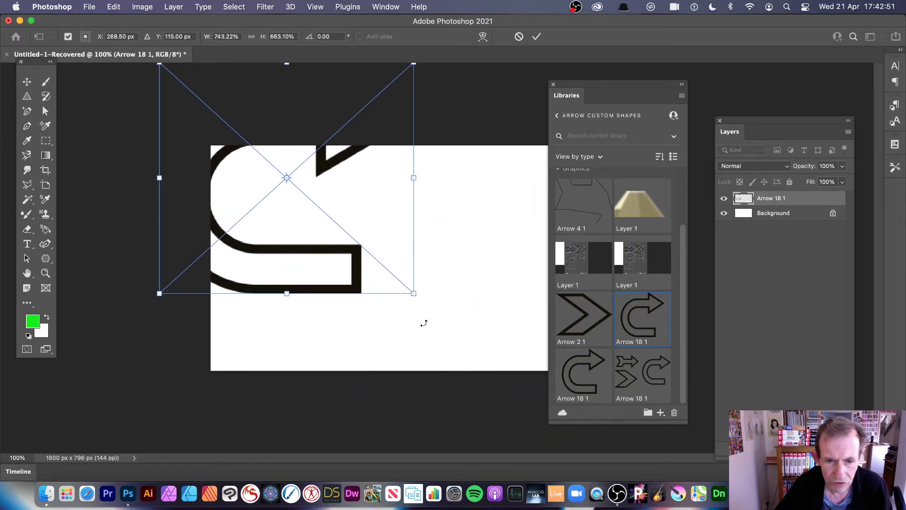
drag(414, 294, 551, 424)
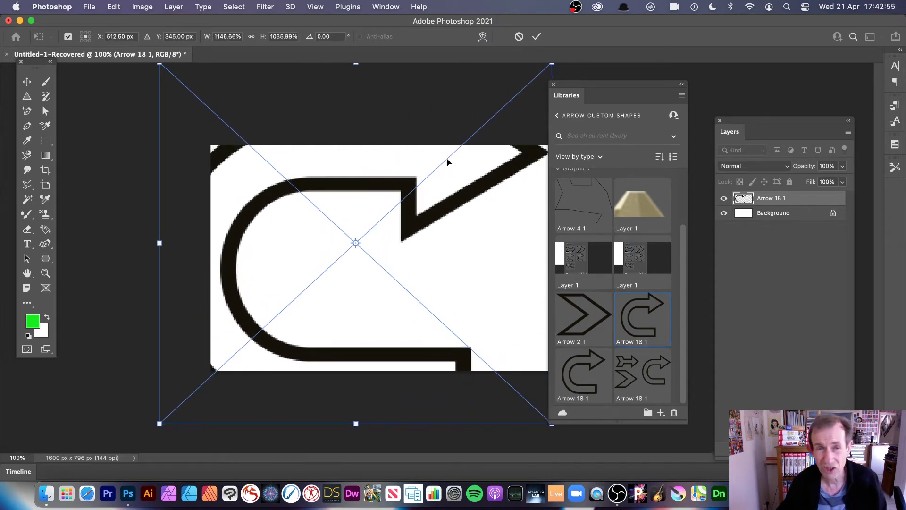
click(536, 36)
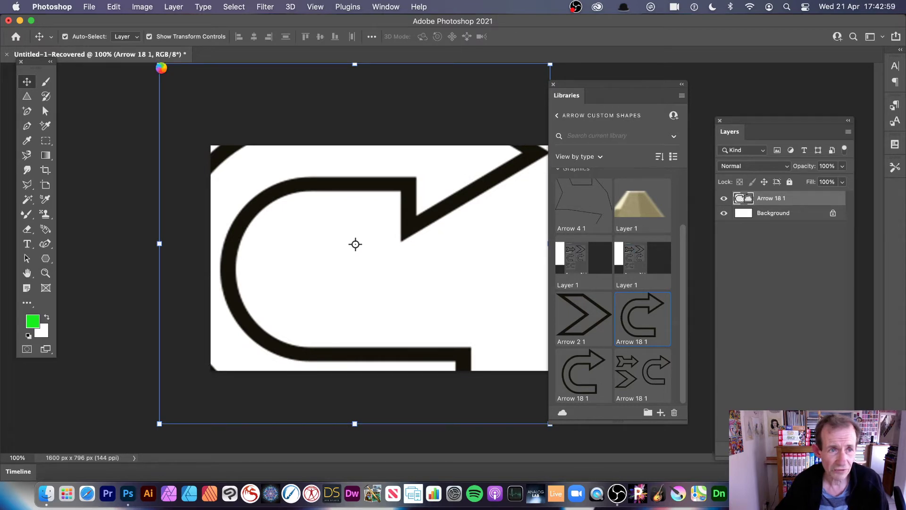
drag(160, 65, 344, 215)
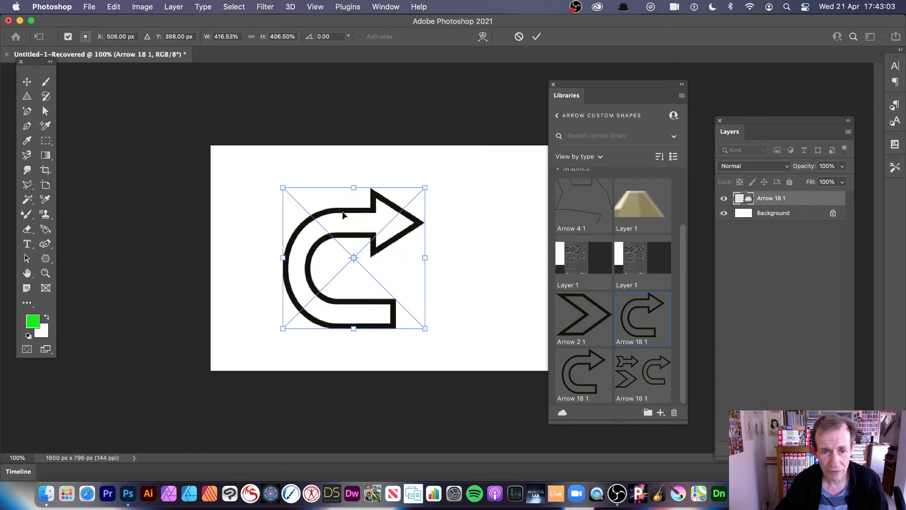
click(536, 36)
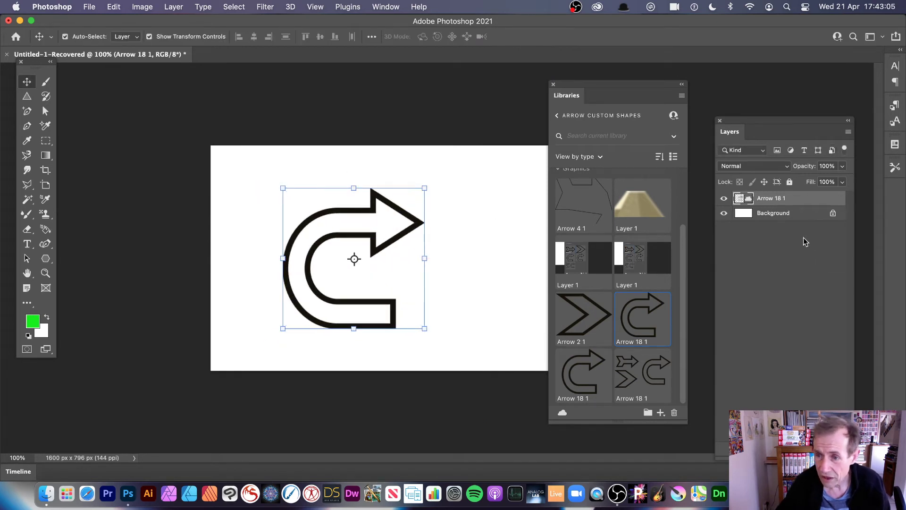
Open the placed arrow's smart object contents, copy its entire path and close the Arrow181.psd document
double_click(749, 201)
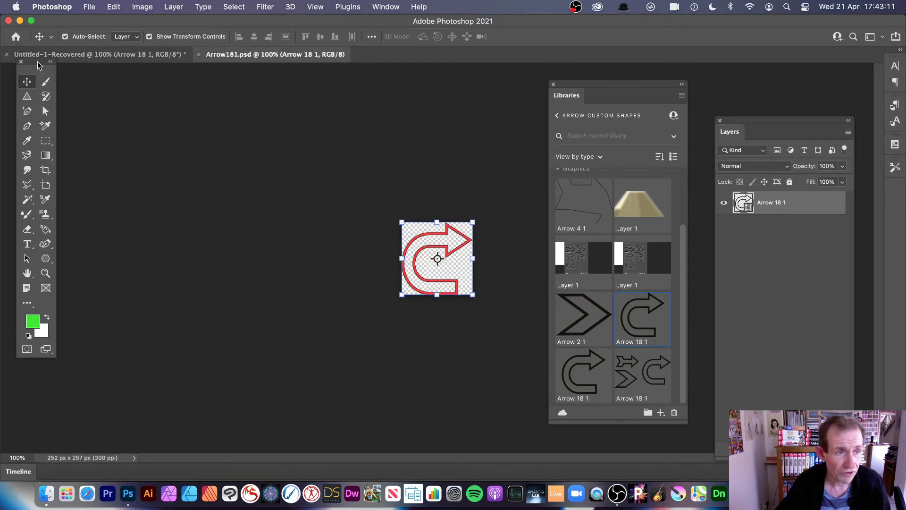
click(45, 111)
drag(357, 196, 539, 329)
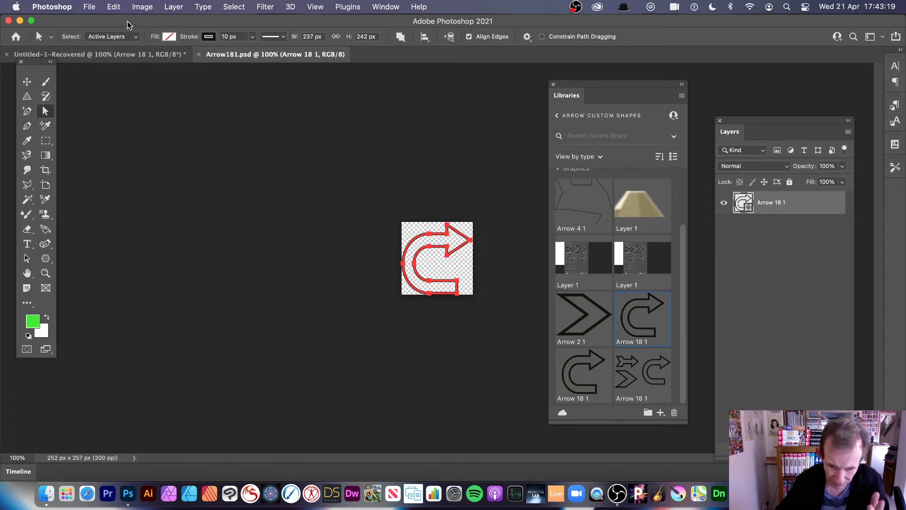
click(114, 7)
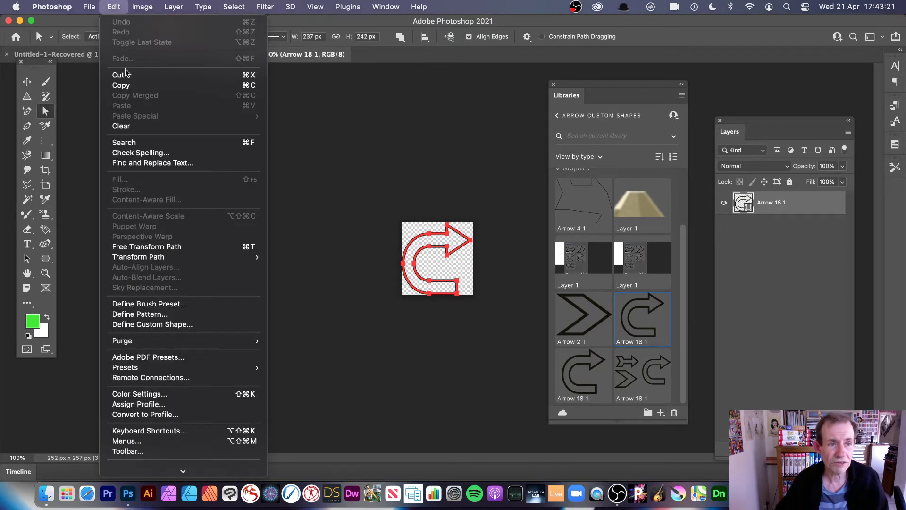
click(136, 85)
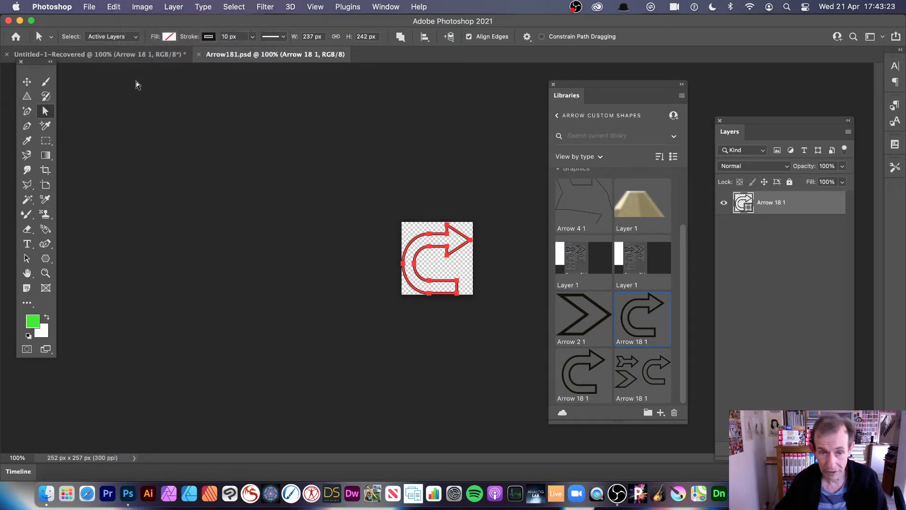
click(199, 55)
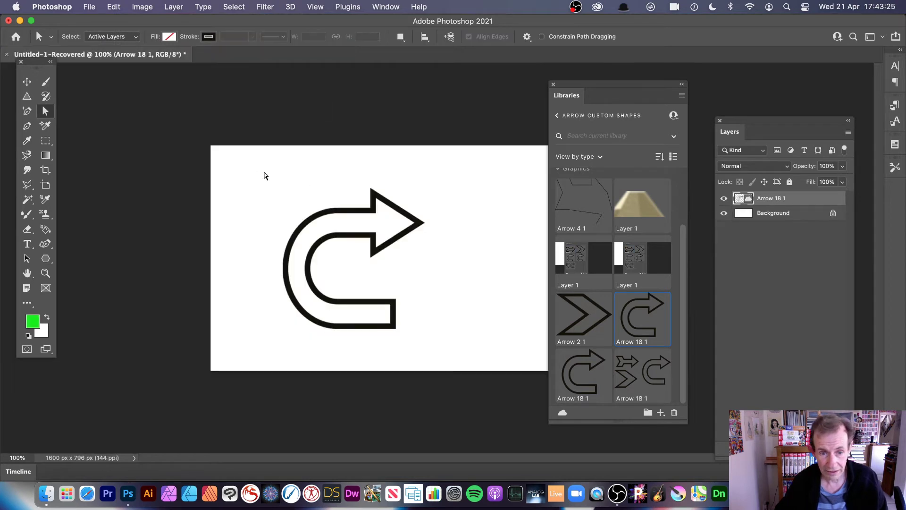
Delete the placed Arrow 18 1 layer and paste the copied arrow path into the document
click(27, 81)
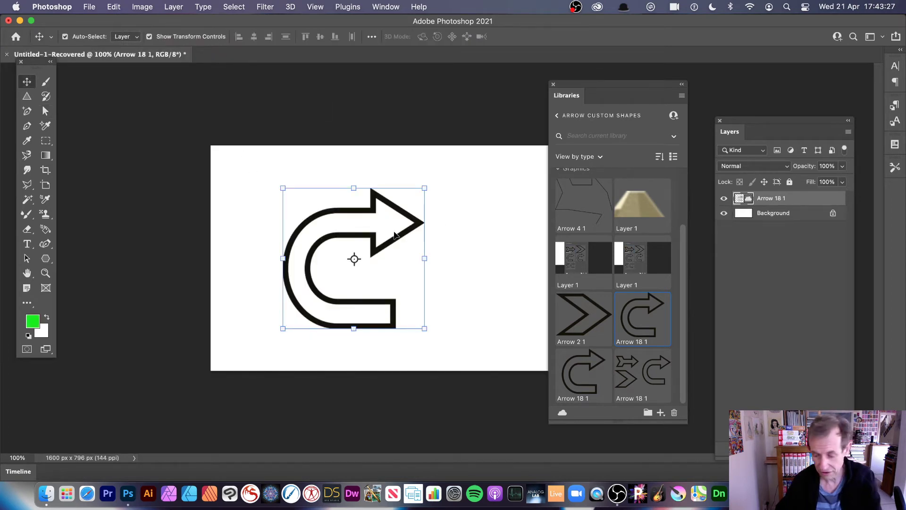
key(Delete)
key(super+v)
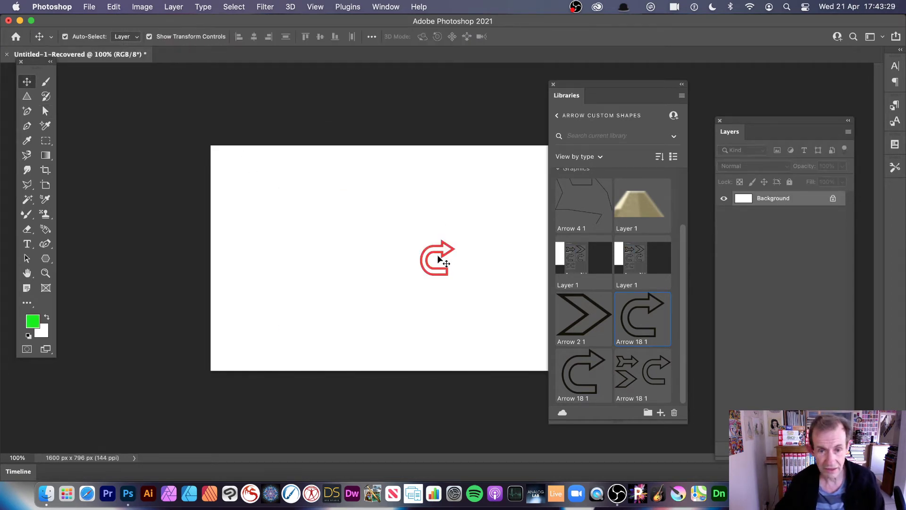
Select the entire pasted arrow path on the canvas and delete it
click(45, 111)
drag(409, 197, 530, 304)
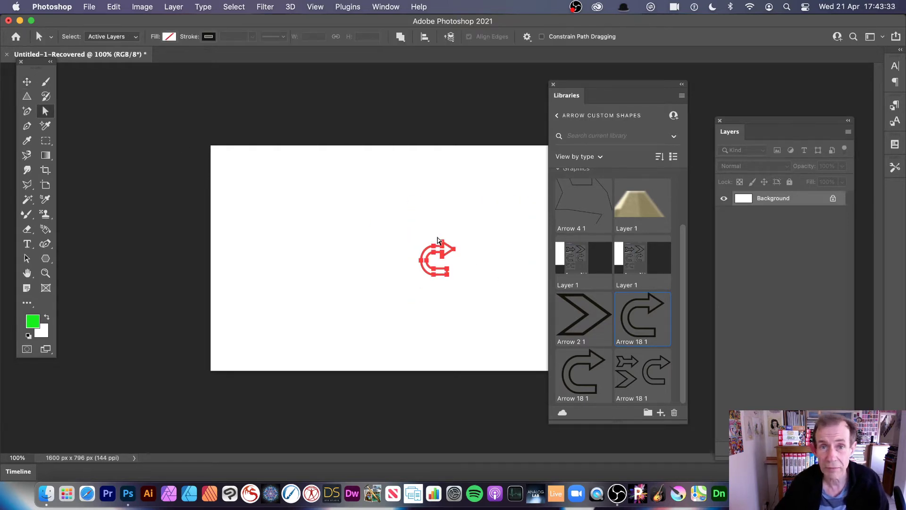
key(BackSpace)
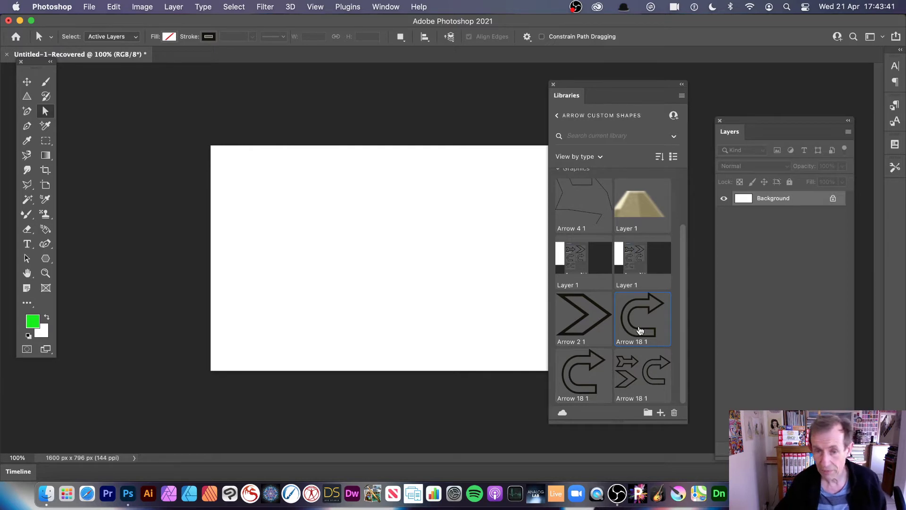
Place the Arrow 18 1 library graphic as an editable shape layer, accept the colour profile conversion and select all its path points
drag(641, 326, 374, 284)
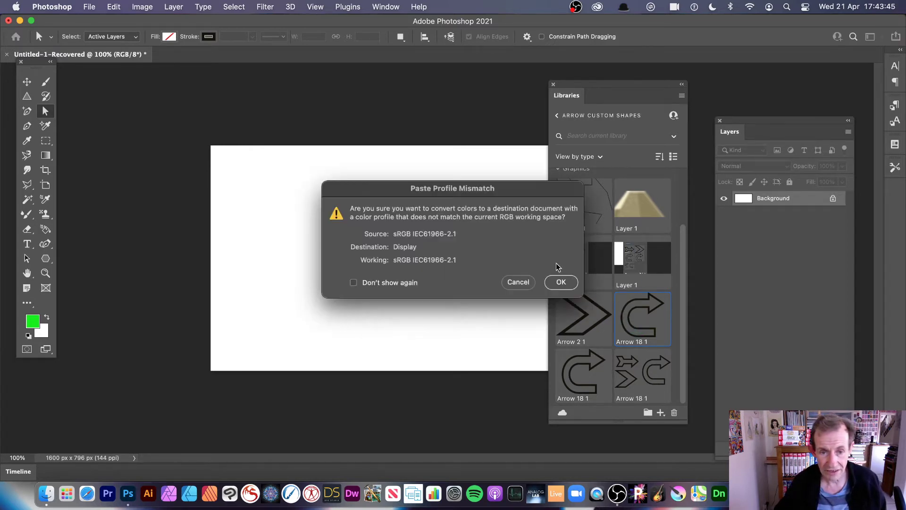
click(565, 284)
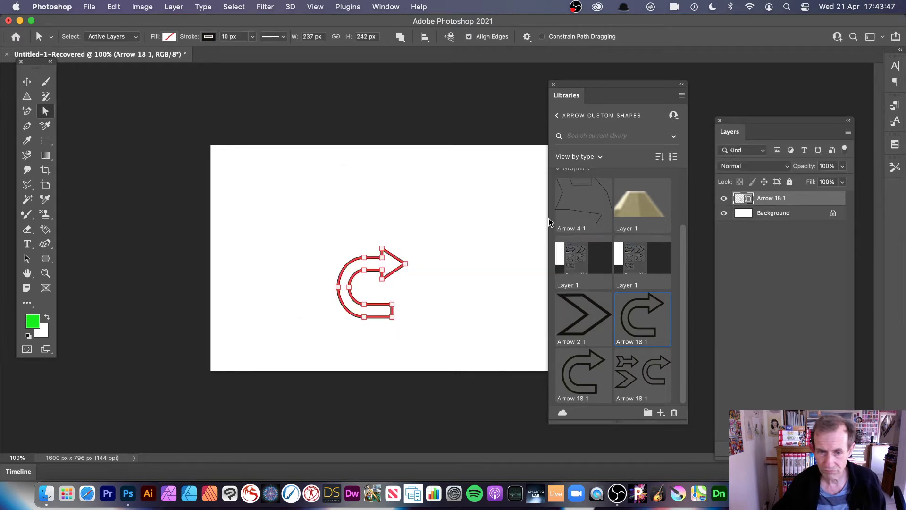
click(46, 112)
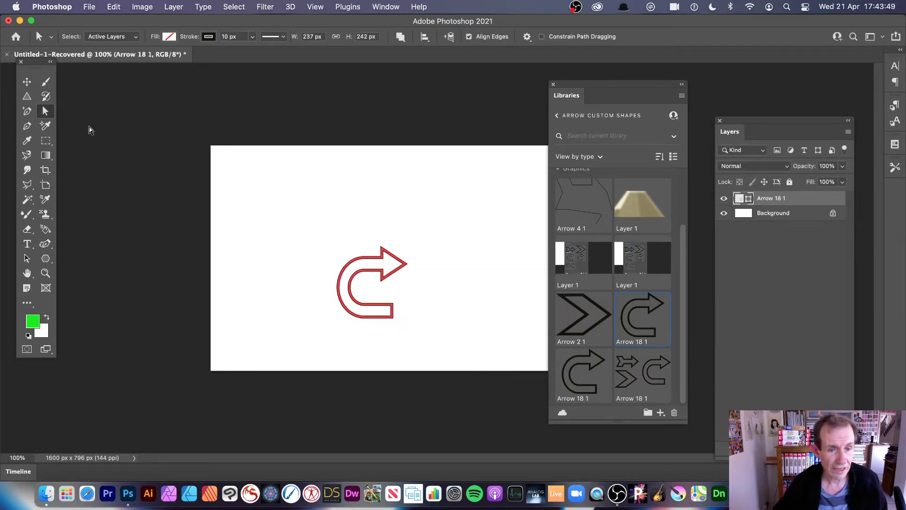
drag(306, 234, 473, 348)
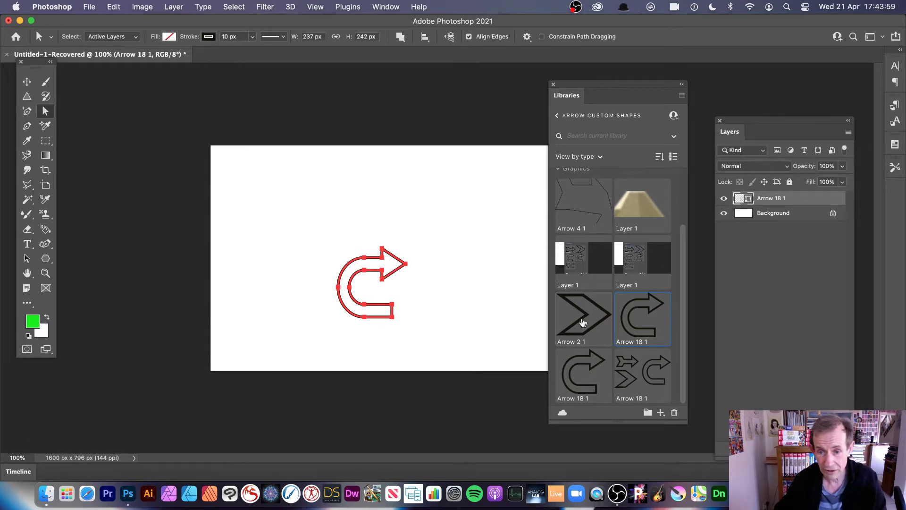
Try to place the Arrow 2 1 library graphic above and beside the arrow shape
drag(583, 322, 448, 226)
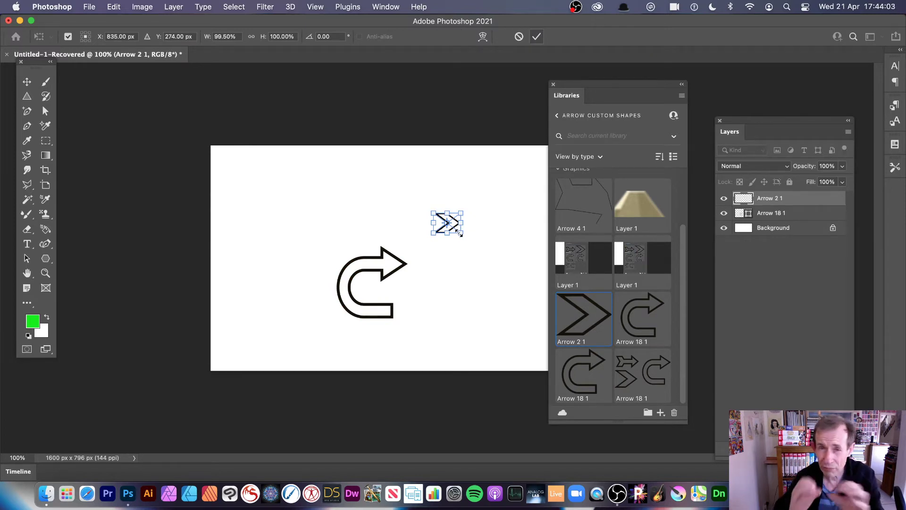
key(Escape)
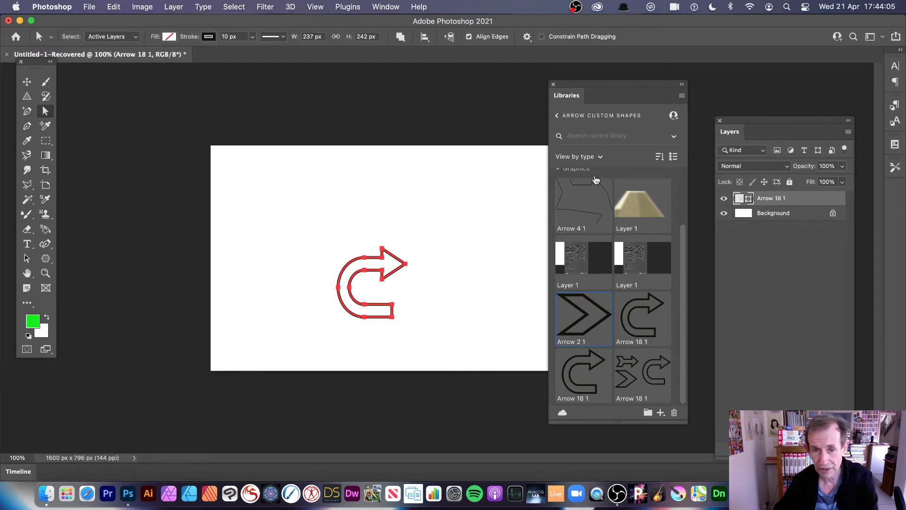
Select the whole Arrow 18 1 shape path and delete it, leaving only the Background layer
drag(301, 199, 464, 374)
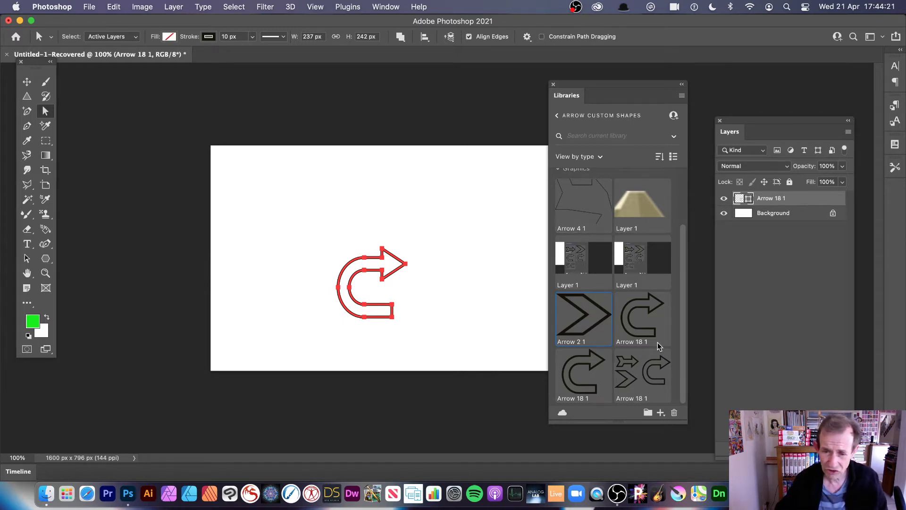
drag(279, 198, 345, 279)
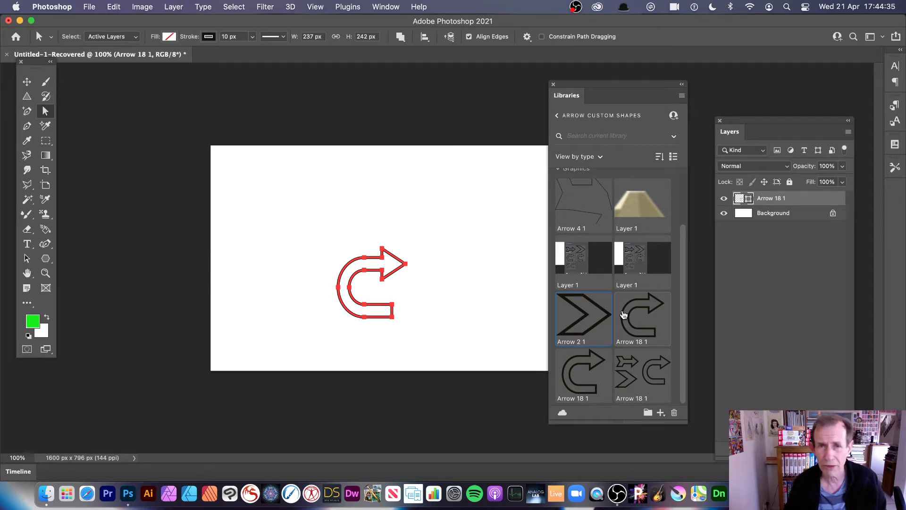
key(BackSpace)
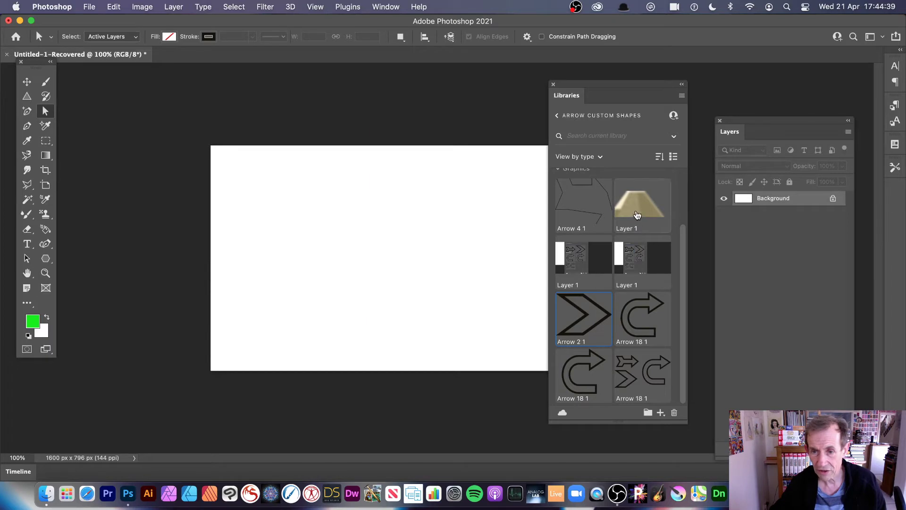
Place the gold Layer 1 library graphic on the left half of the canvas and open its smart object contents
drag(638, 213, 306, 235)
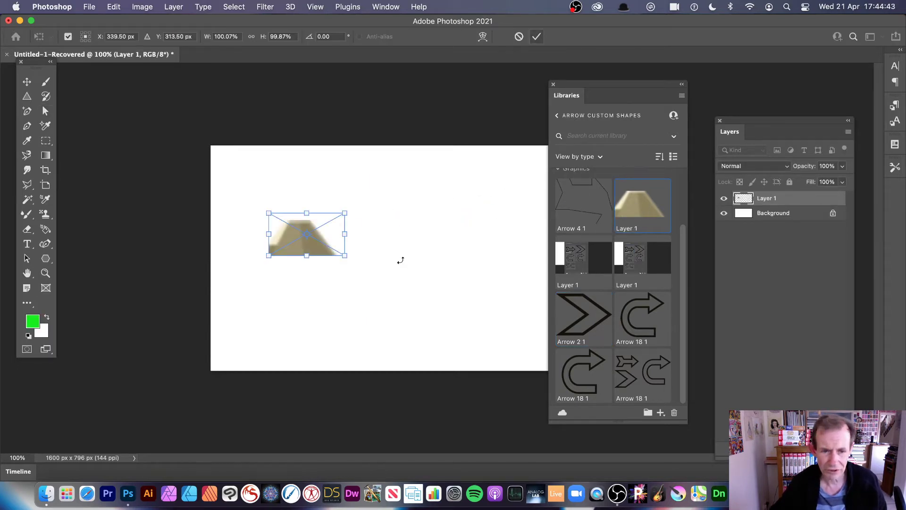
click(537, 36)
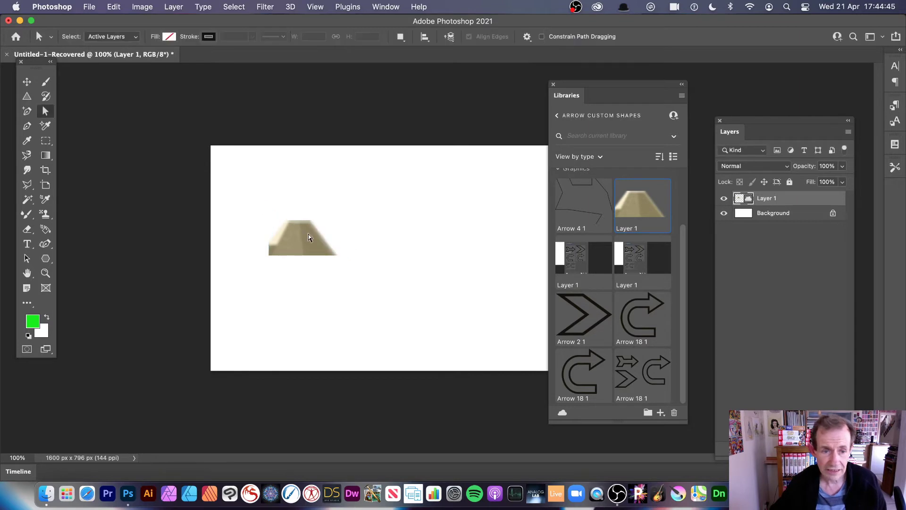
click(27, 82)
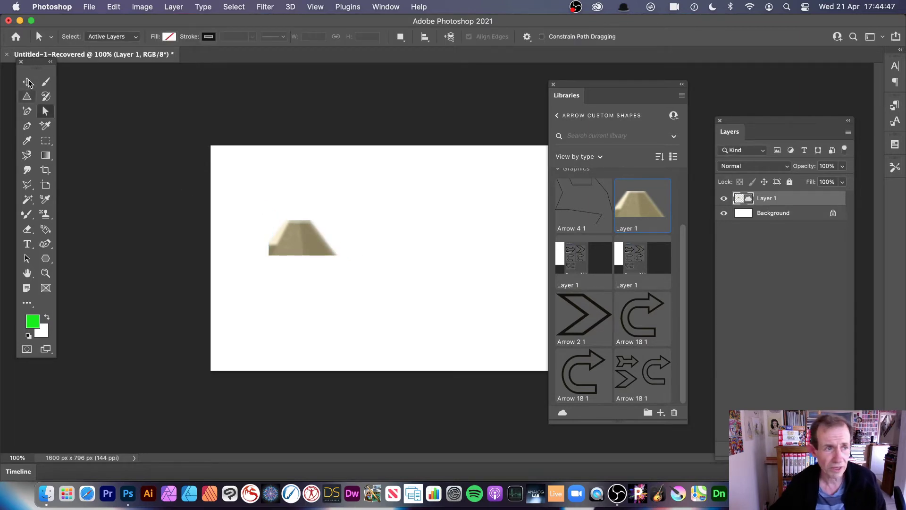
double_click(747, 200)
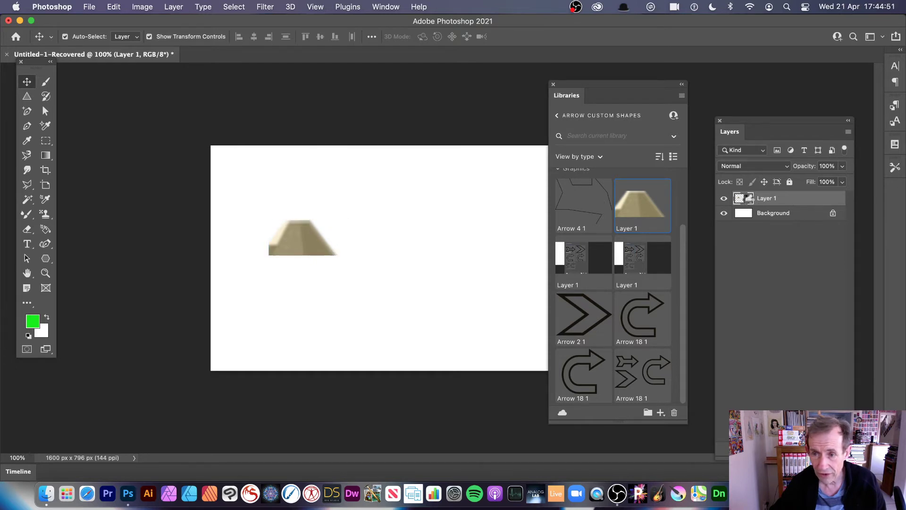
Move the gold shape in Layer1.psb about 141 px left and 83 px up
drag(396, 282, 357, 259)
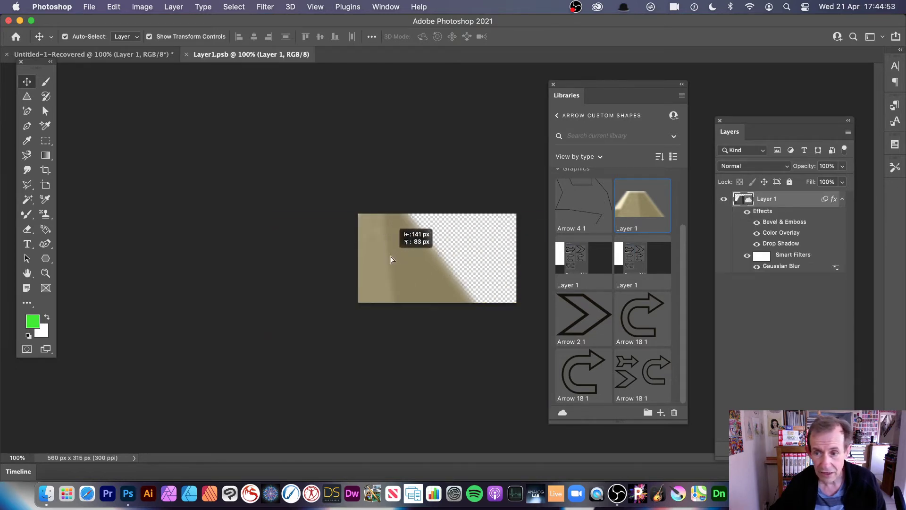
drag(445, 132, 471, 121)
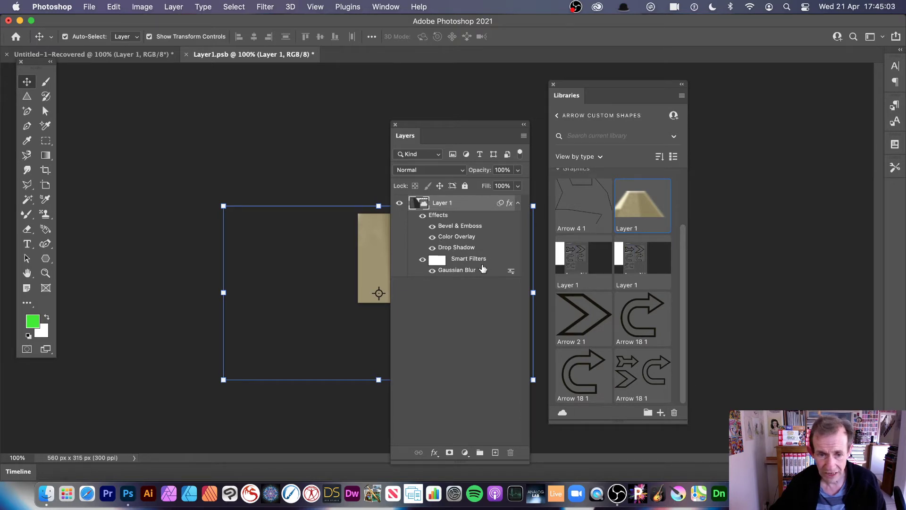
drag(446, 129, 755, 130)
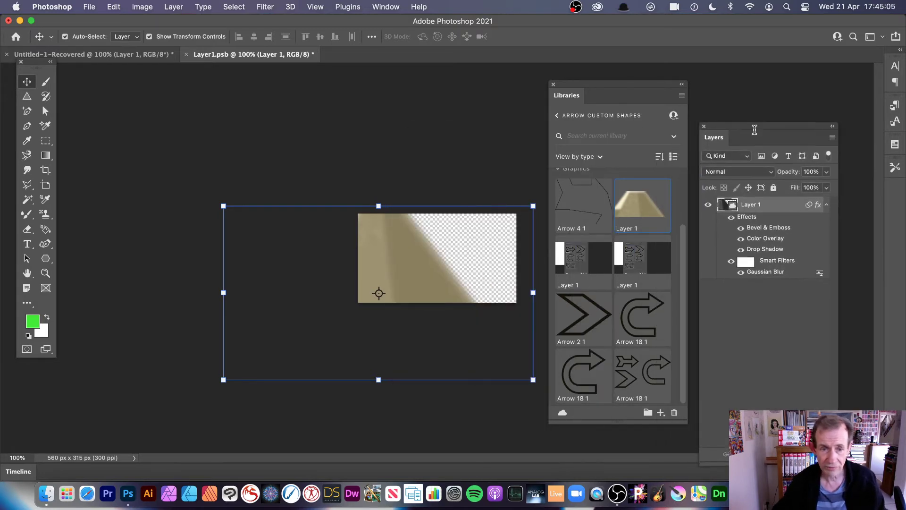
Set the Gaussian Blur smart filter's radius on Layer 1 to 3.2 pixels
double_click(764, 272)
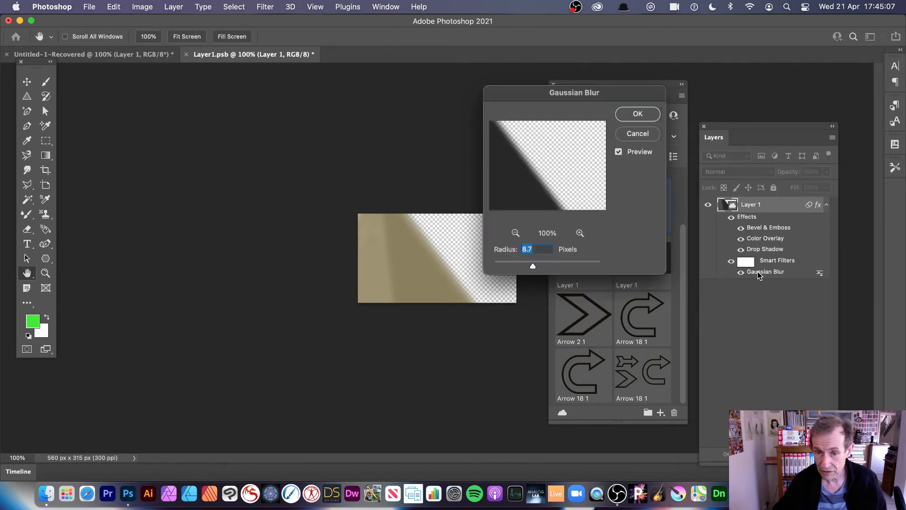
drag(512, 266, 508, 265)
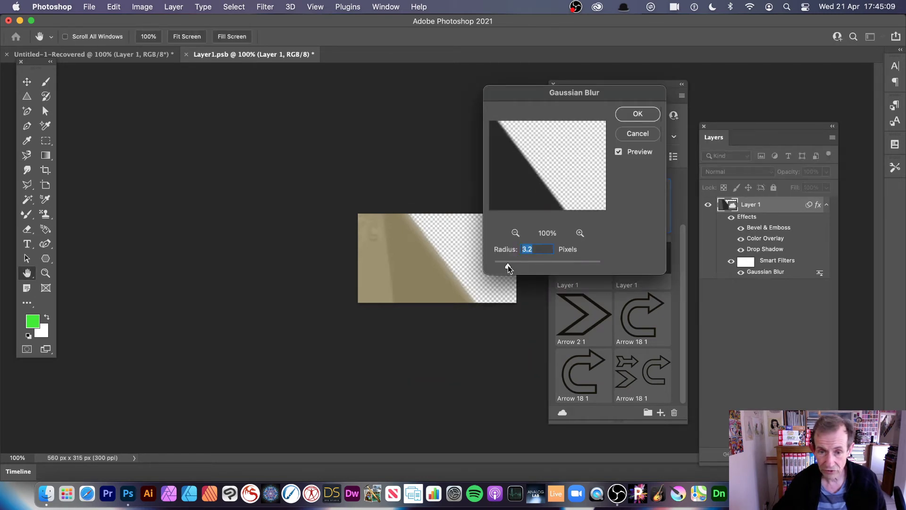
click(623, 113)
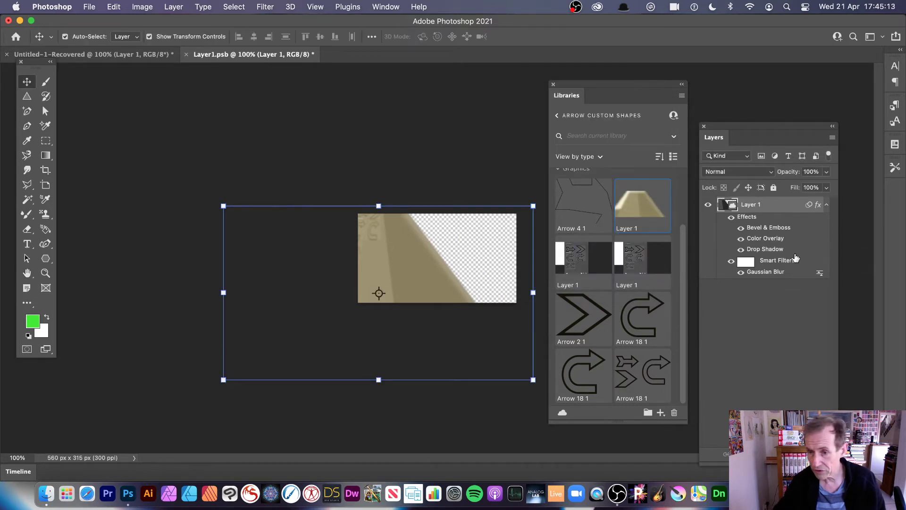
Add a Gradient Overlay effect to Layer 1 with Normal blend mode, shifting the gradient slightly downward on the shape
click(174, 6)
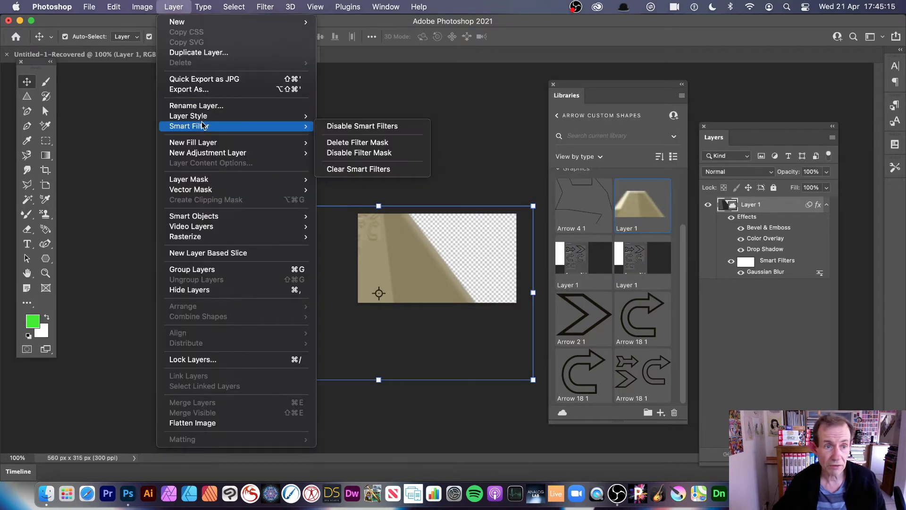
mouse_move(199, 118)
click(367, 198)
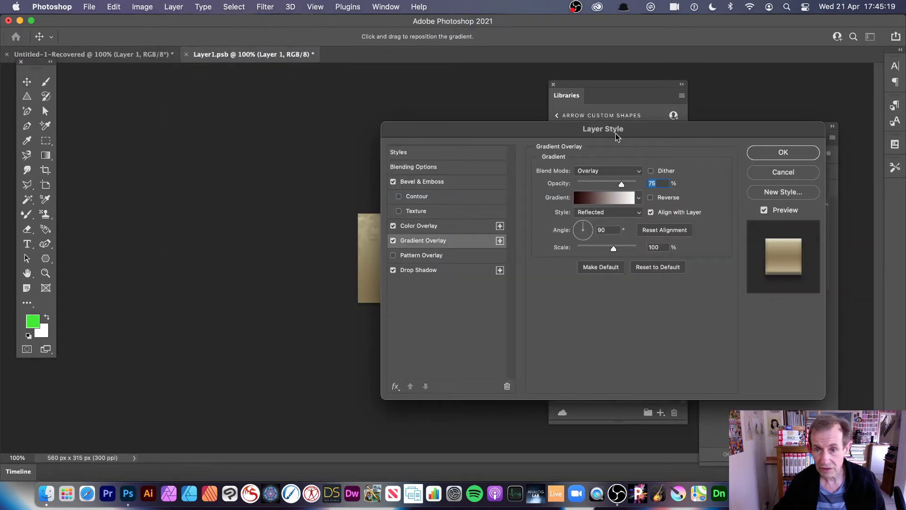
drag(609, 129, 696, 114)
click(692, 154)
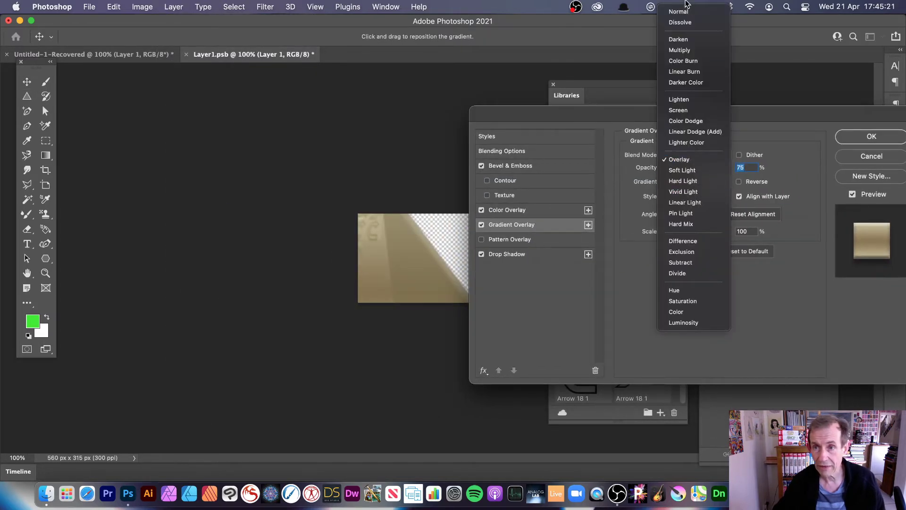
click(682, 13)
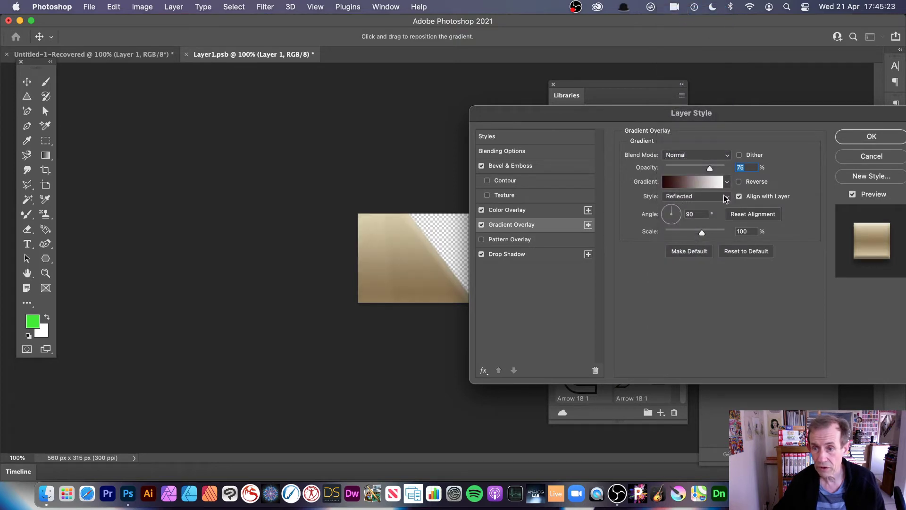
drag(384, 244, 394, 270)
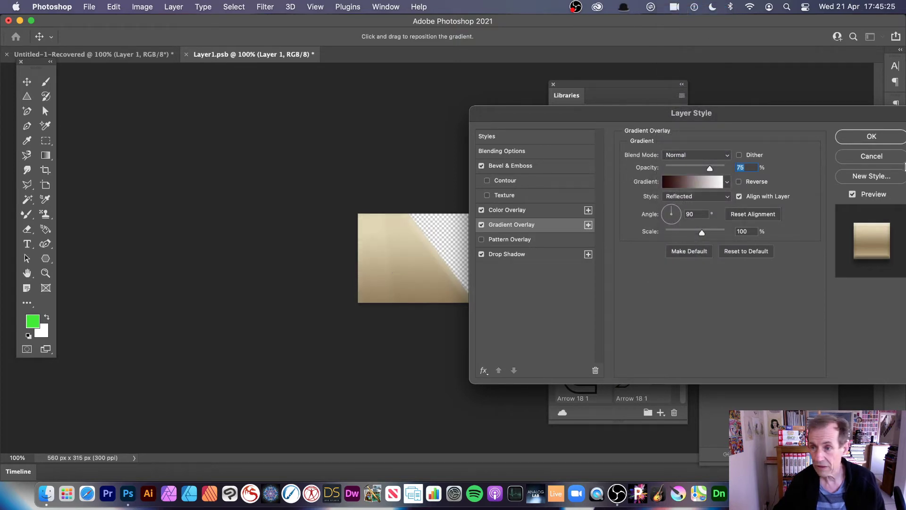
click(870, 135)
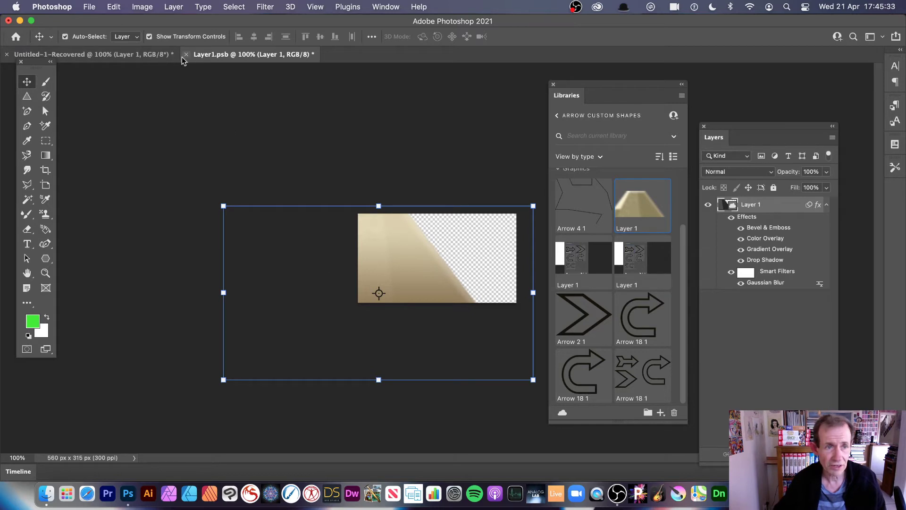
Close Layer1.psb with its changes saved and delete the placed Layer 1 from the main document
key(super+w)
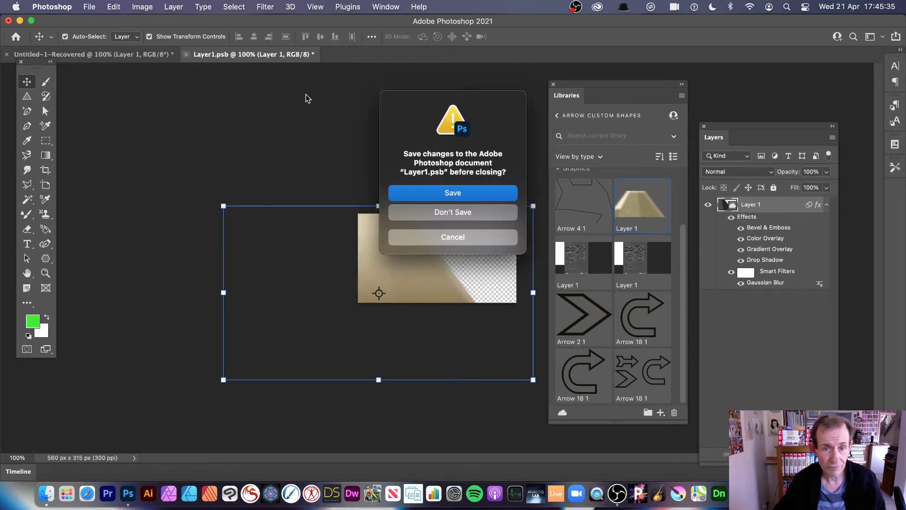
click(459, 195)
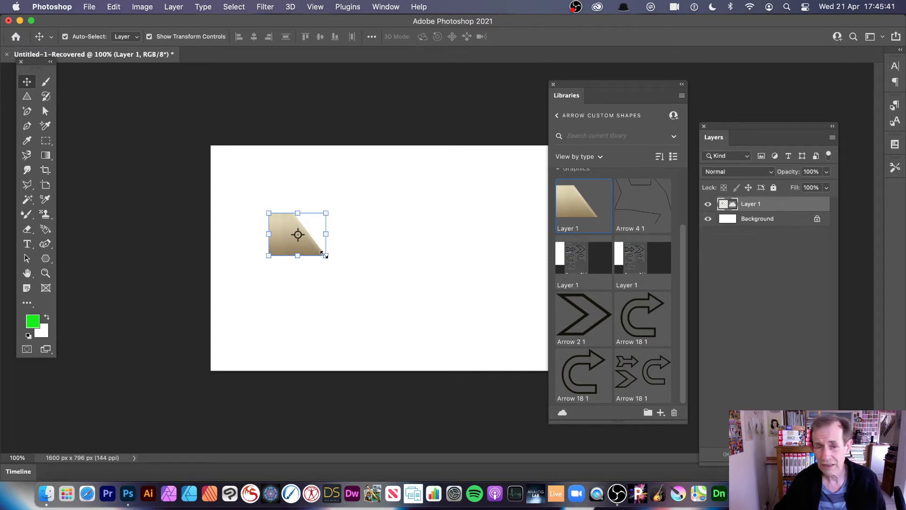
key(BackSpace)
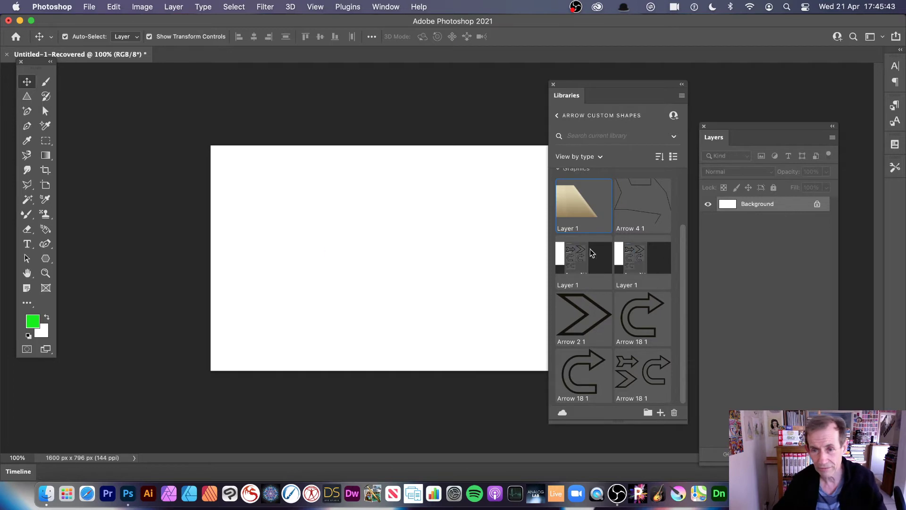
Leave the Arrow custom shapes library and open the recent Repeats 1 library
drag(684, 246, 680, 175)
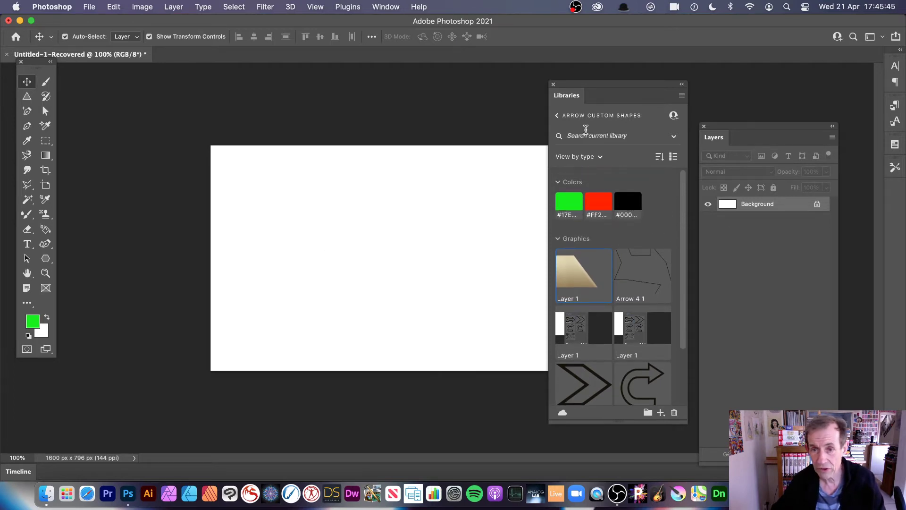
click(558, 118)
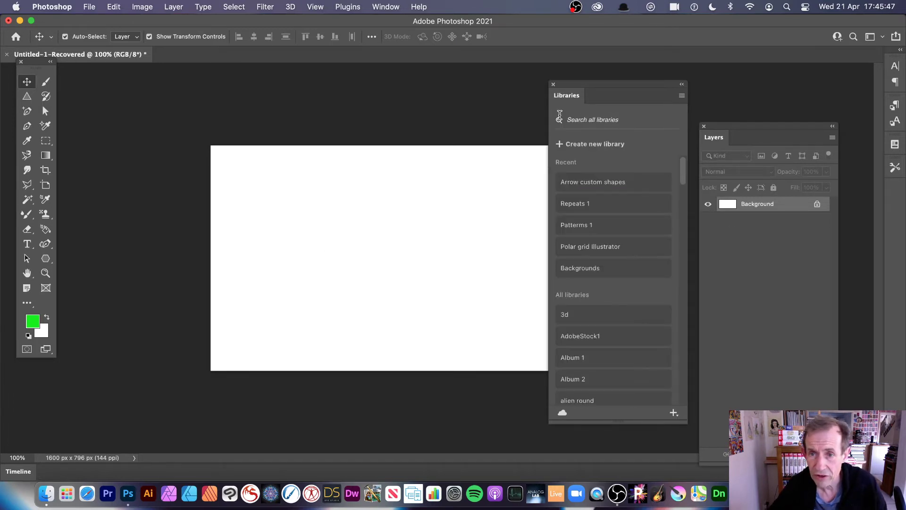
click(584, 204)
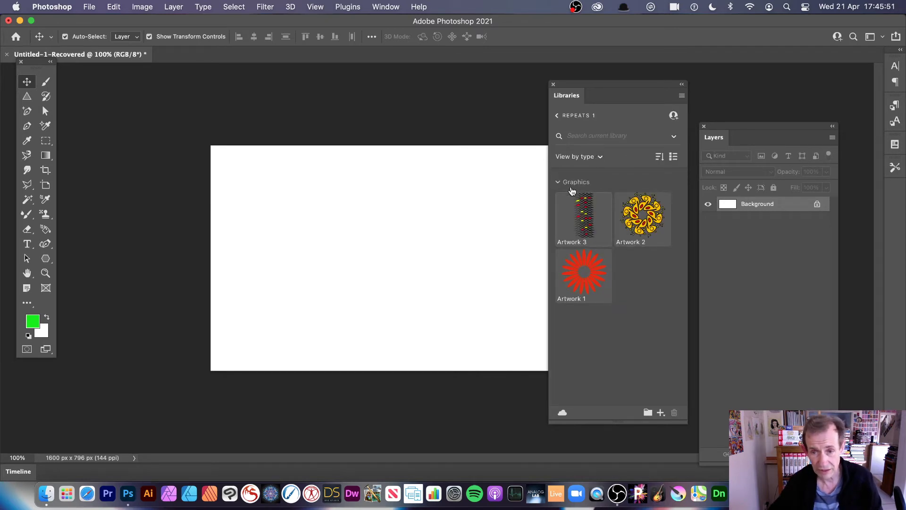
Place the Artwork 3 graphic on the canvas, stretched to 162.73% width and 88.64% height
drag(373, 181, 370, 185)
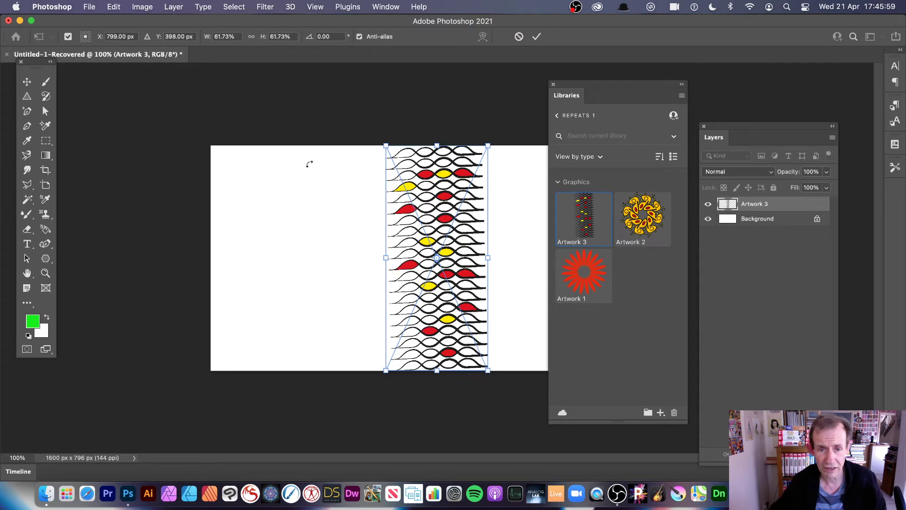
drag(385, 146, 219, 49)
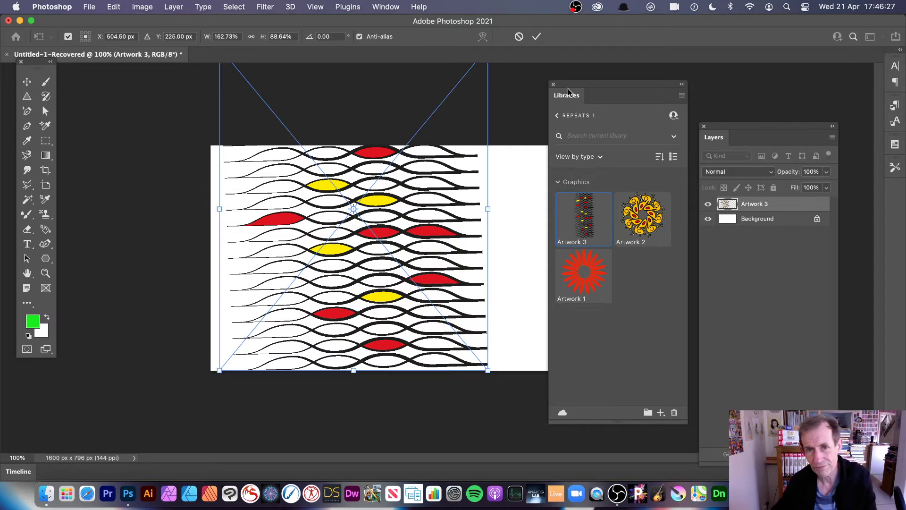
click(536, 37)
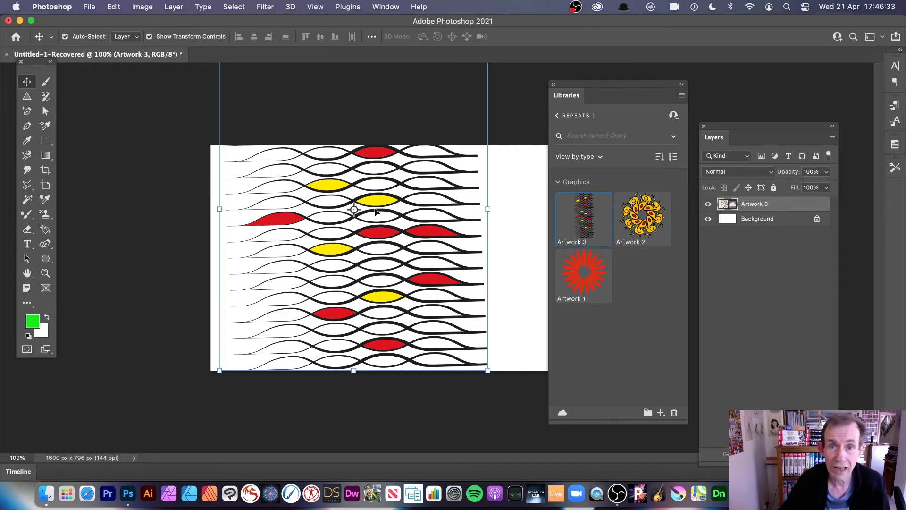
Add the description "this is x and y" to Artwork 3 in the Repeats 1 library
right_click(584, 215)
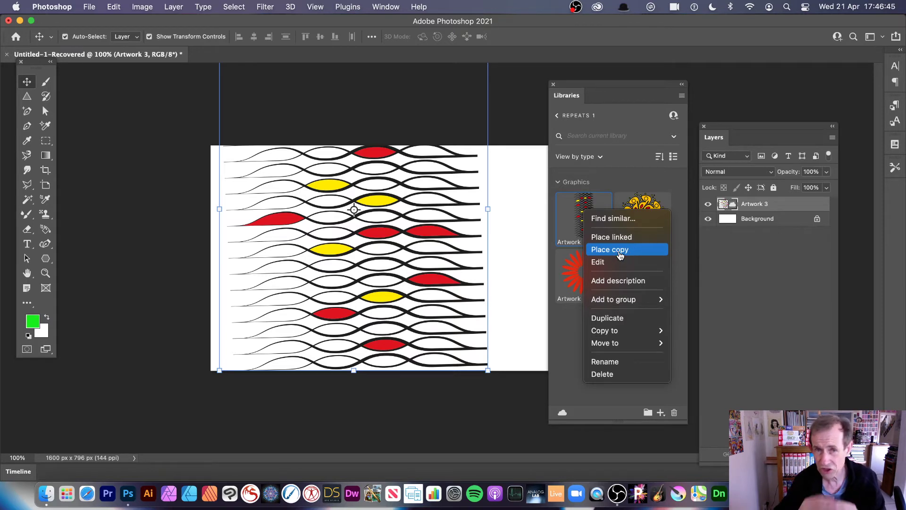
click(609, 237)
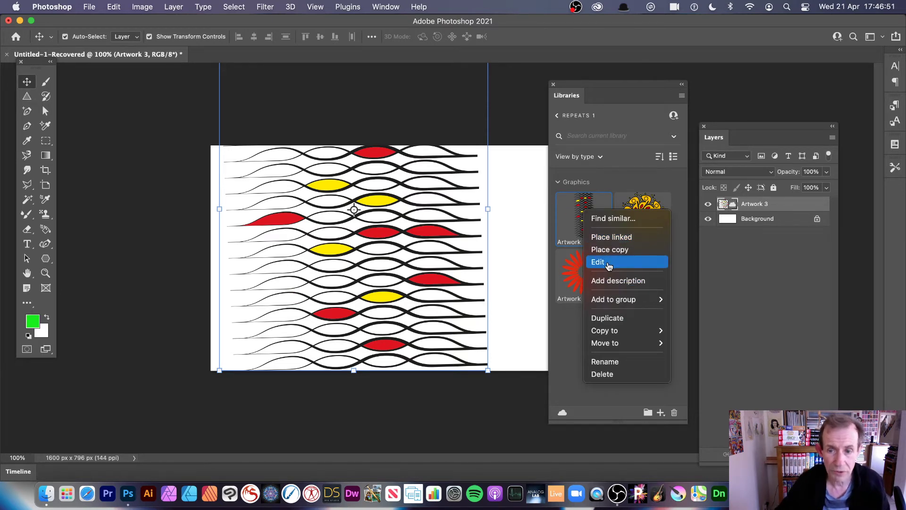
click(616, 282)
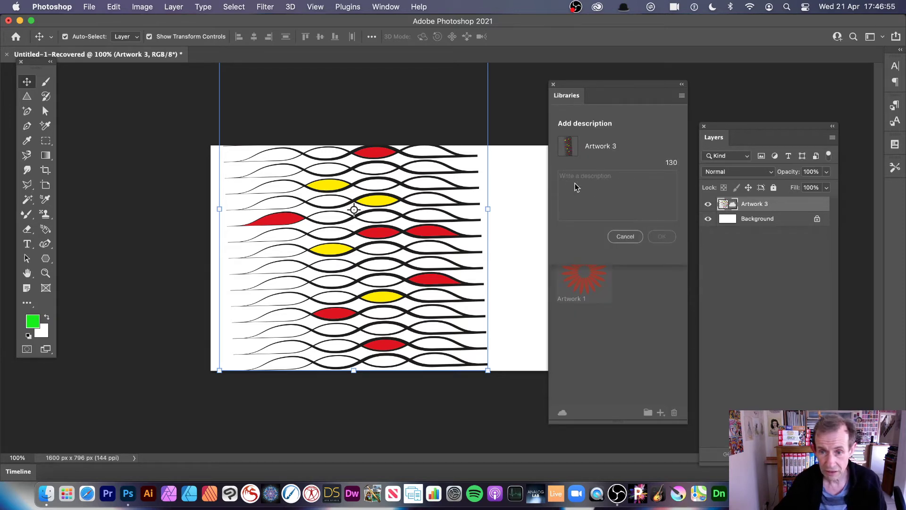
text(thi)
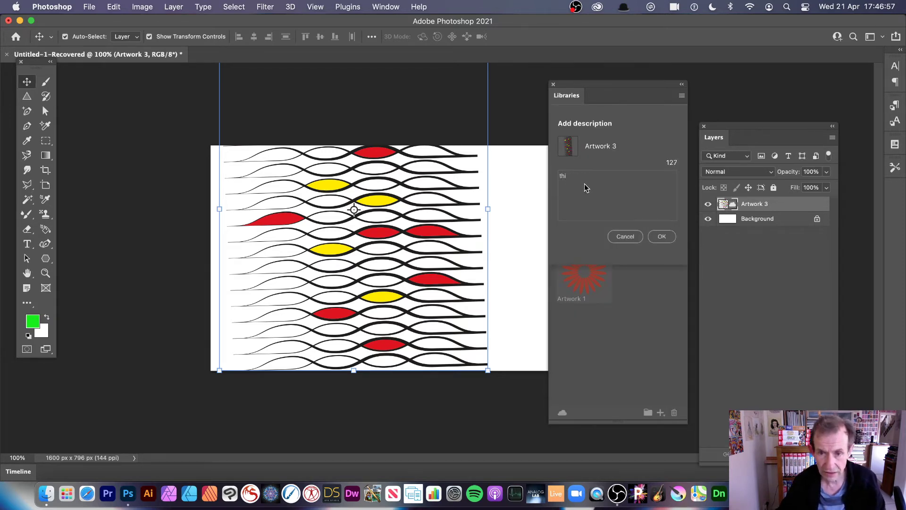
text(s is x and y)
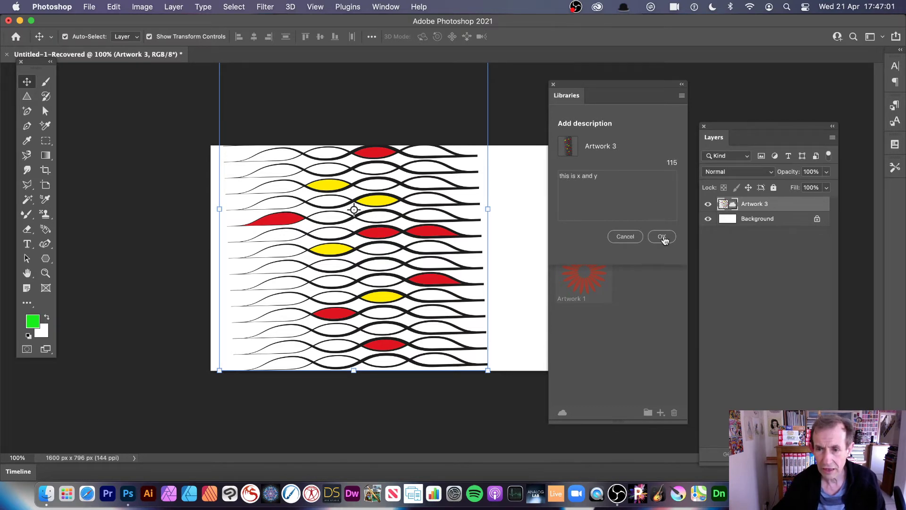
click(663, 237)
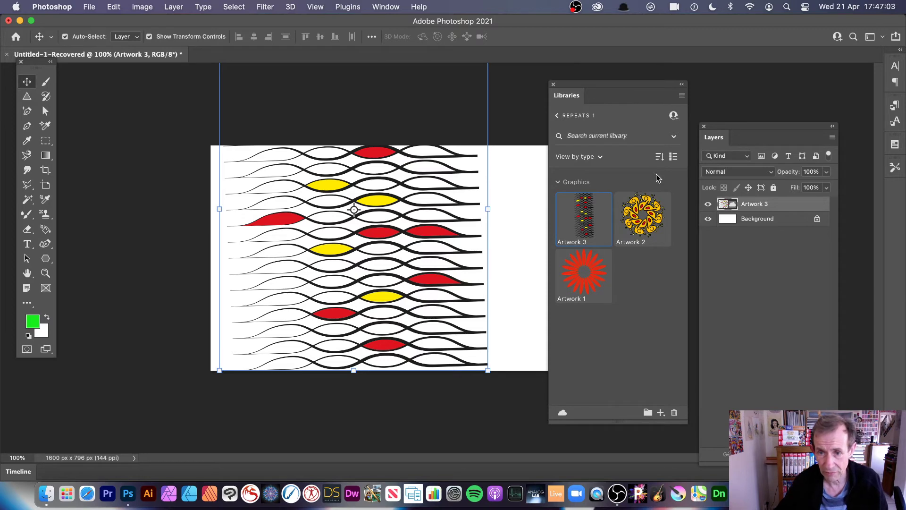
Place the Artwork 2 graphic over the wave artwork, scaled to 115.60% width and 103.44% height
click(649, 223)
drag(609, 216, 360, 232)
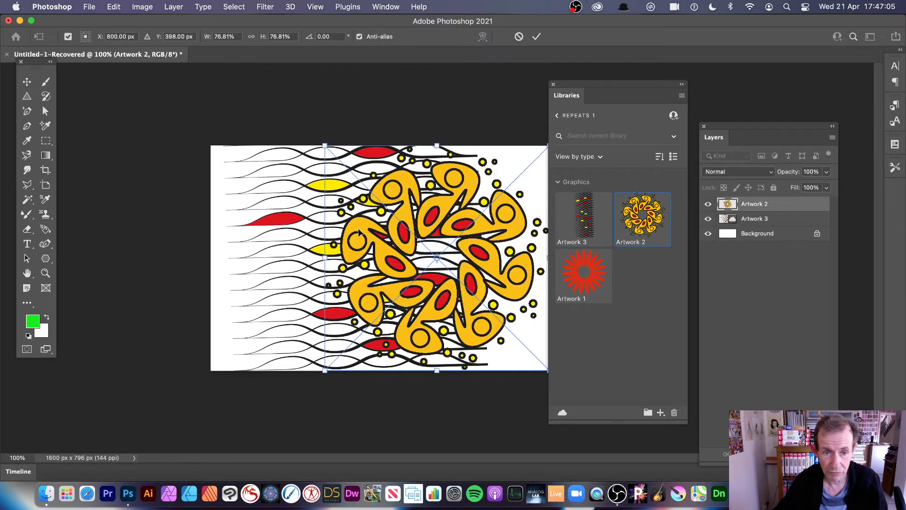
drag(321, 141, 210, 67)
drag(416, 184, 425, 207)
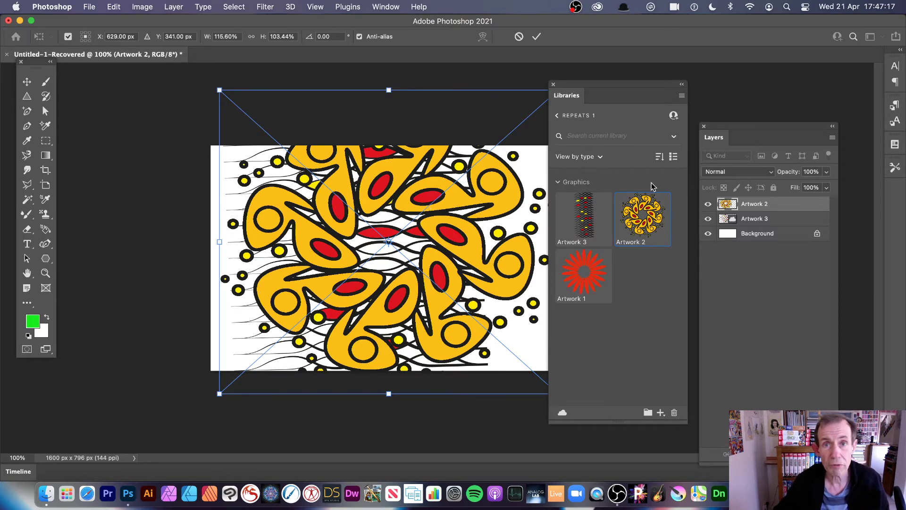
click(537, 37)
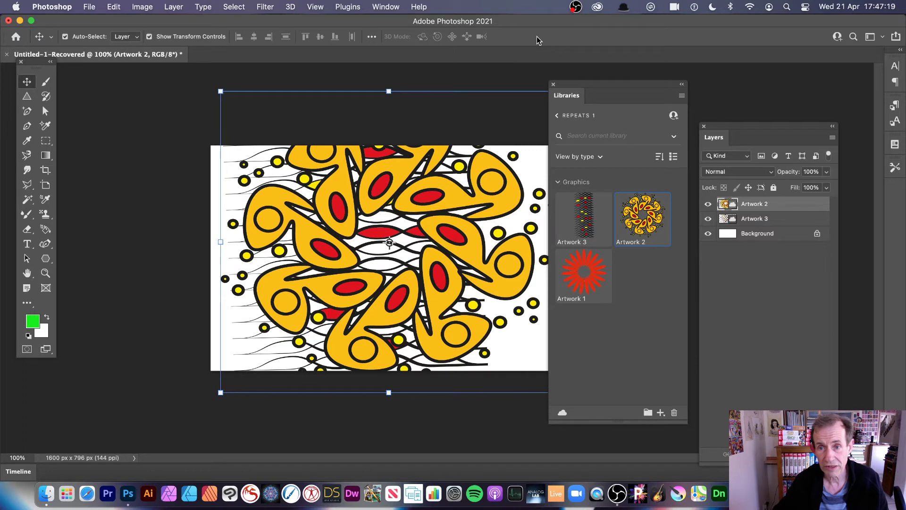
Switch the Repeats 1 library to View by group and back to View by type
click(601, 157)
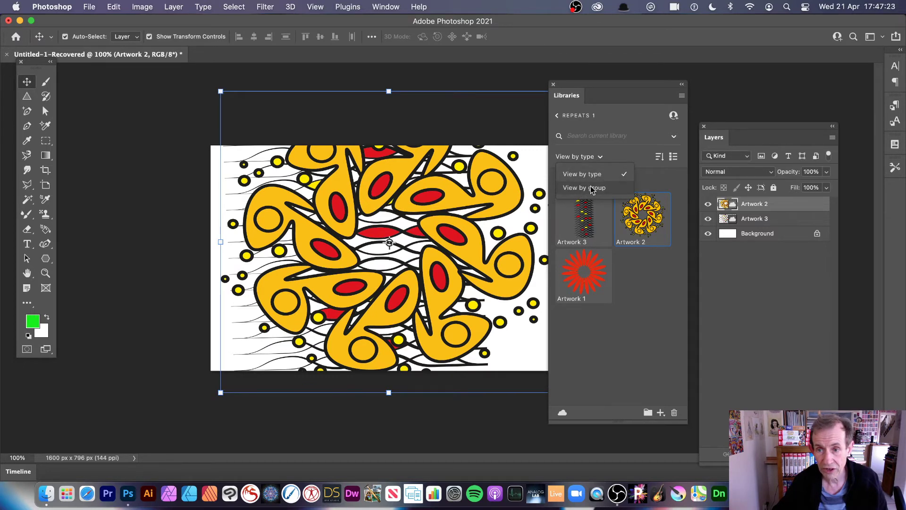
click(585, 188)
click(591, 157)
click(583, 174)
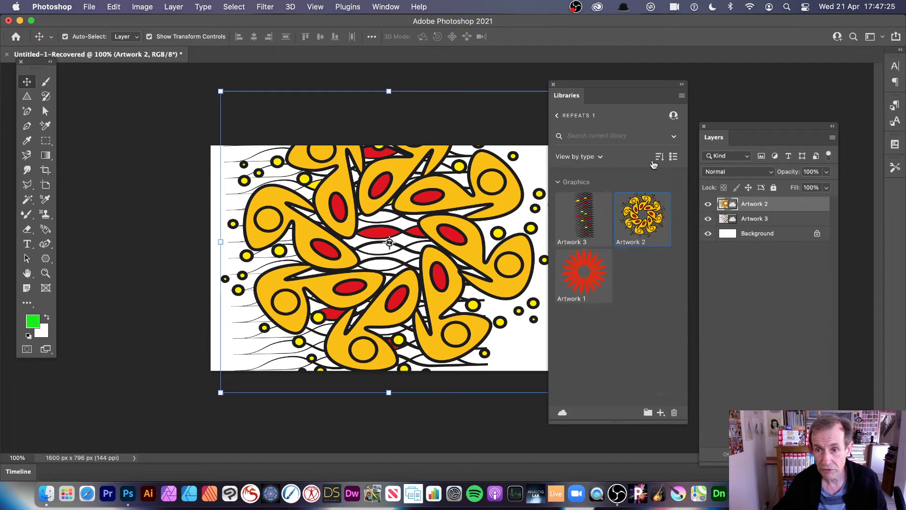
Check the sorting options of the Repeats 1 library and display its graphics as a list
click(659, 156)
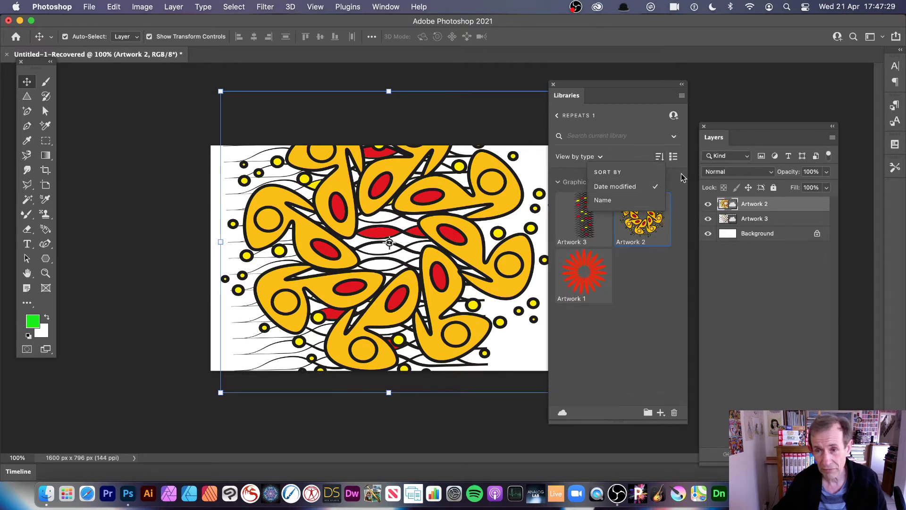
click(674, 157)
click(674, 156)
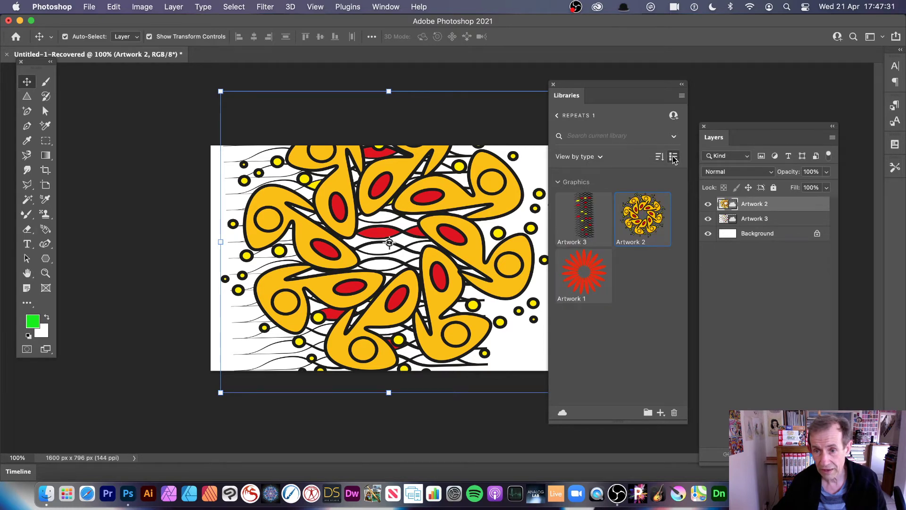
click(674, 156)
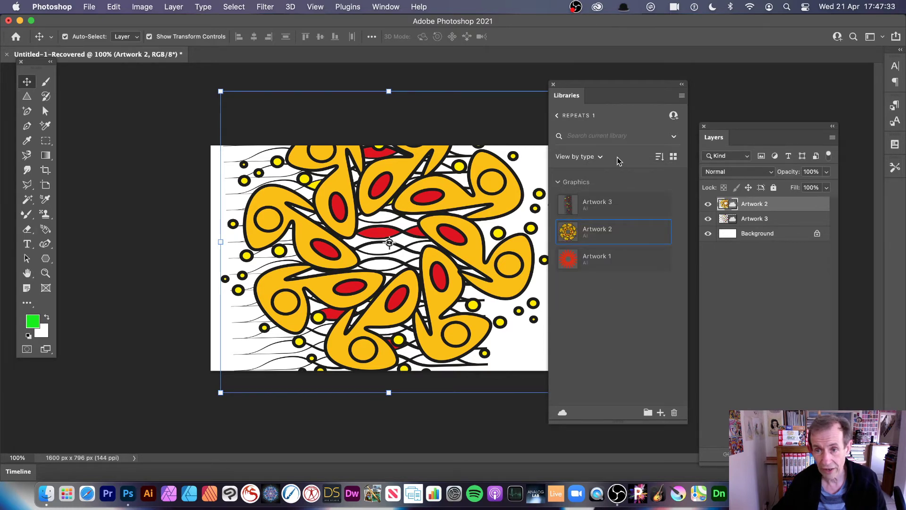
Leave the Repeats 1 library and open the recent Patterns 1 library
click(556, 117)
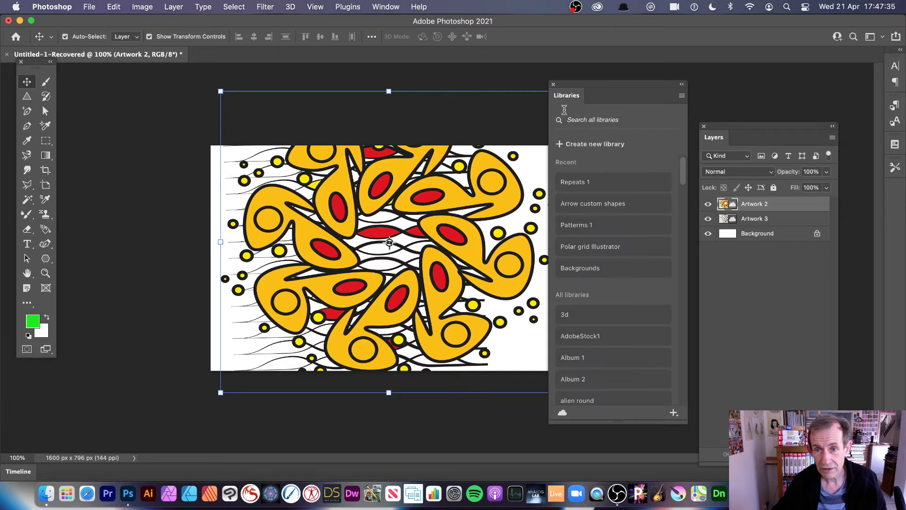
scroll(686, 171, down, 5)
scroll(686, 171, up, 4)
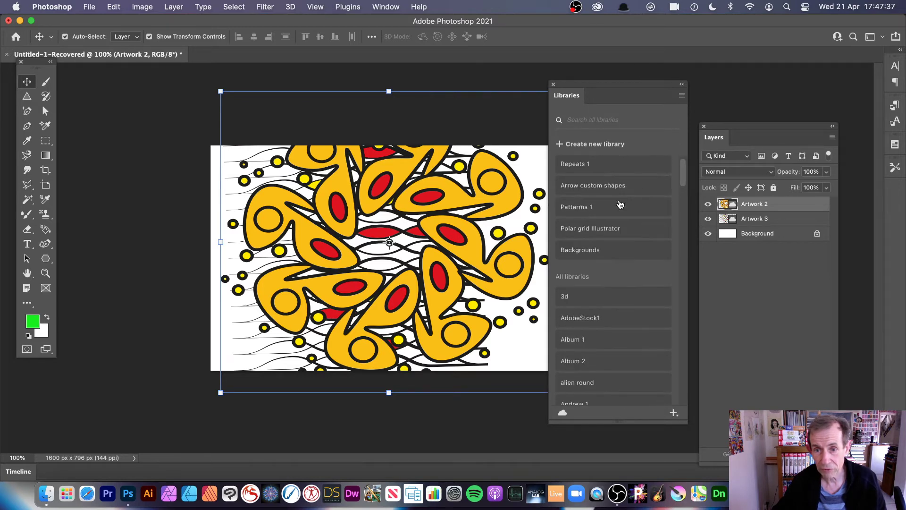
click(595, 208)
Delete the placed Artwork 2 and Artwork 3 layers, keeping only the Background
click(403, 224)
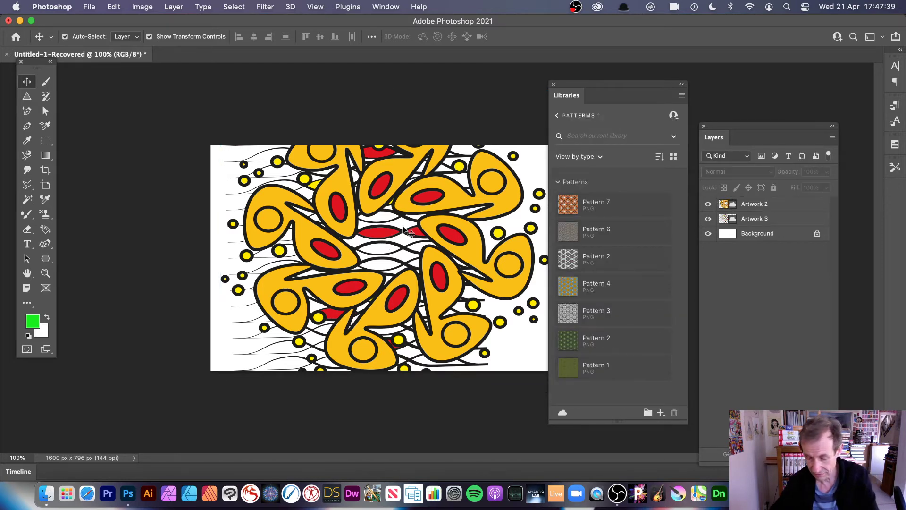
click(441, 224)
key(Delete)
key(Delete)
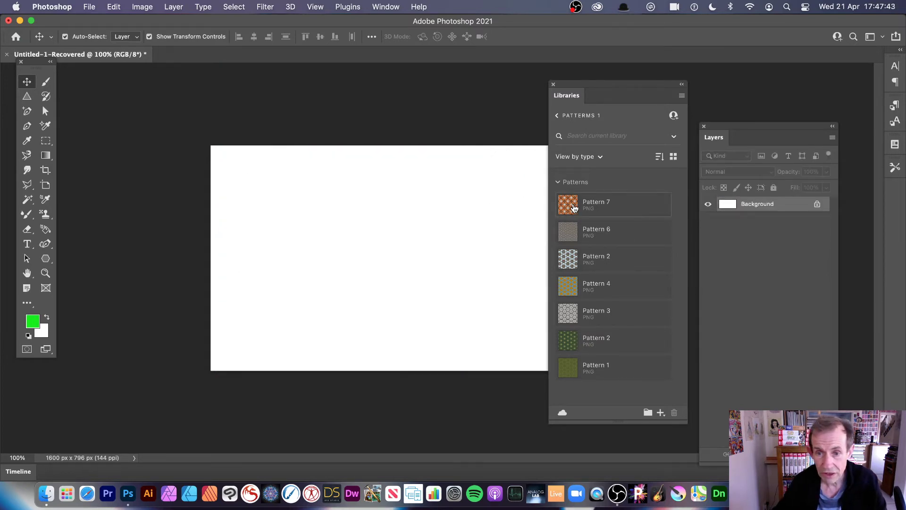
Try placing Pattern 7 from the library on the blank canvas and delete the result
drag(568, 205, 275, 282)
key(BackSpace)
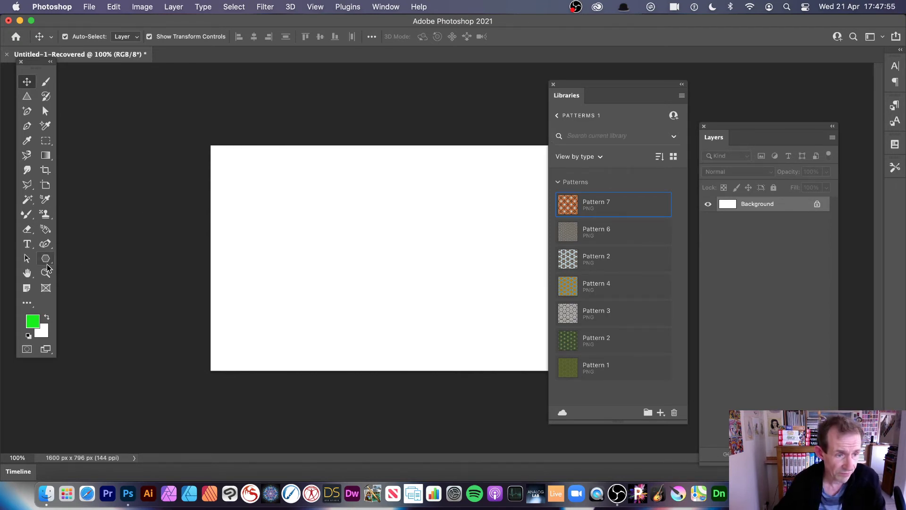
Create a pattern fill layer with the rainbow ellipse pattern at 100% scale and 0° angle
click(173, 6)
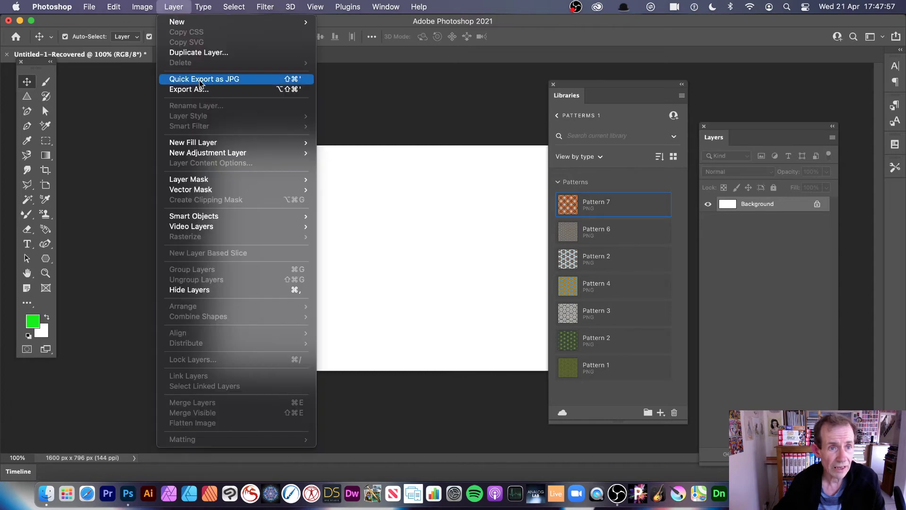
mouse_move(272, 143)
click(348, 163)
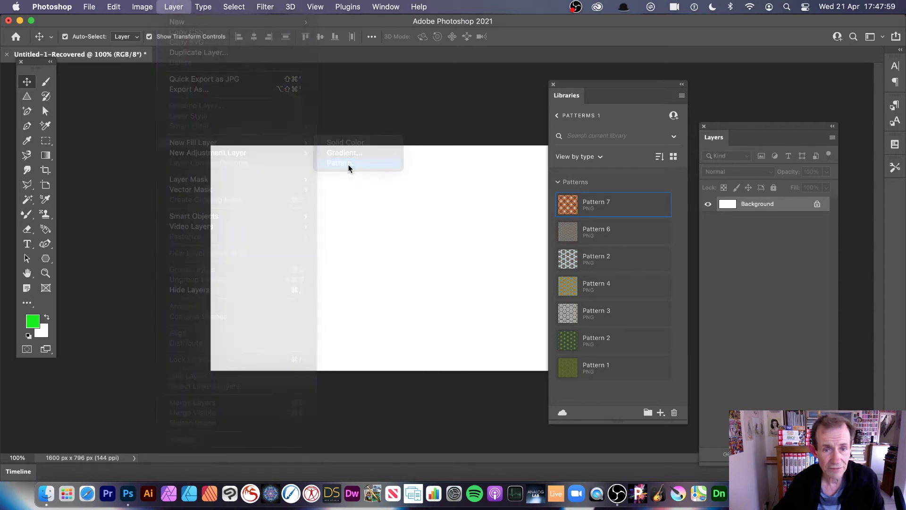
click(484, 196)
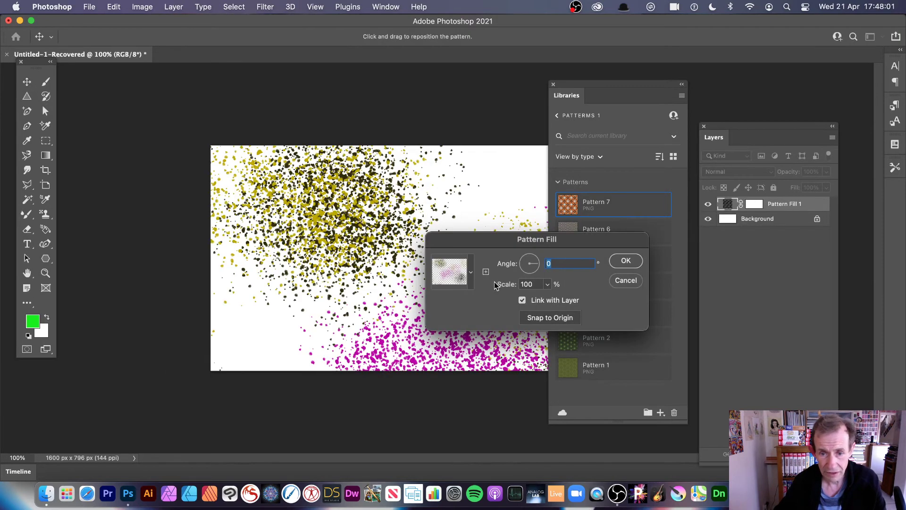
click(470, 273)
click(432, 345)
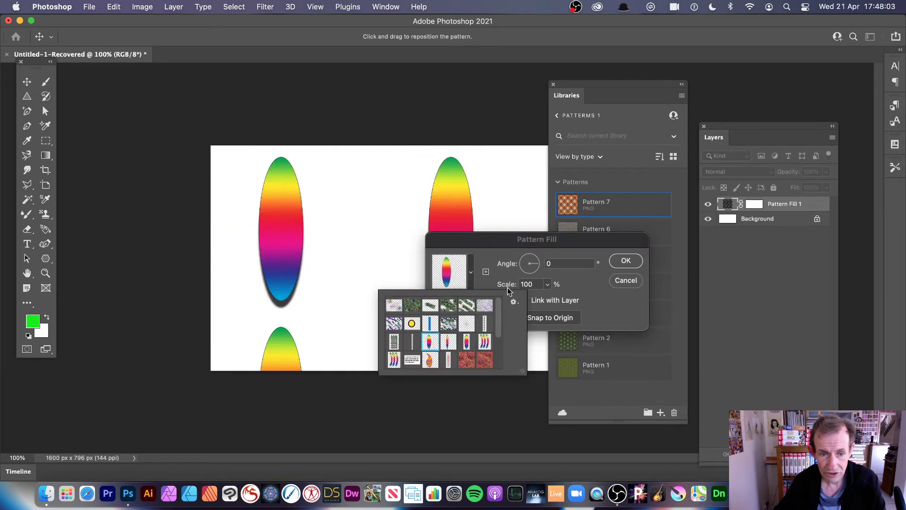
click(612, 260)
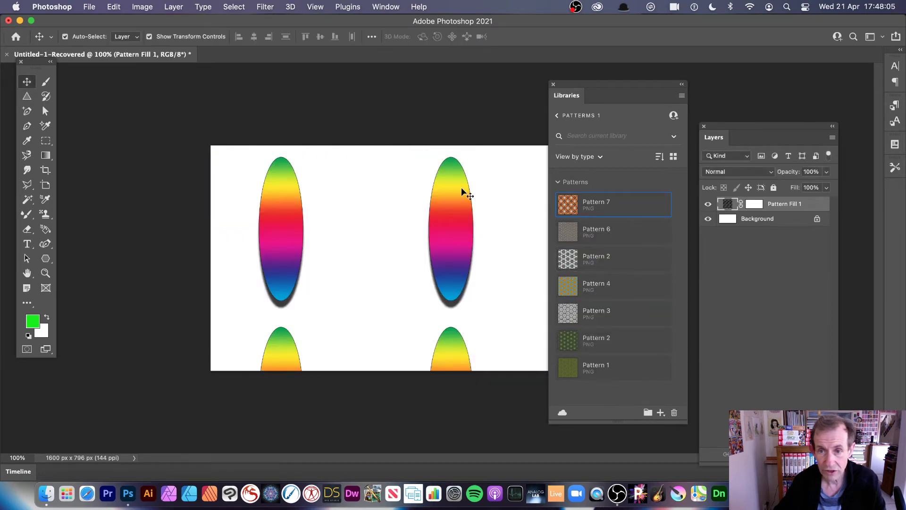
Add the pattern fill layer to the Patterns 1 library as a graphic and delete the layer from the document
drag(447, 205, 599, 201)
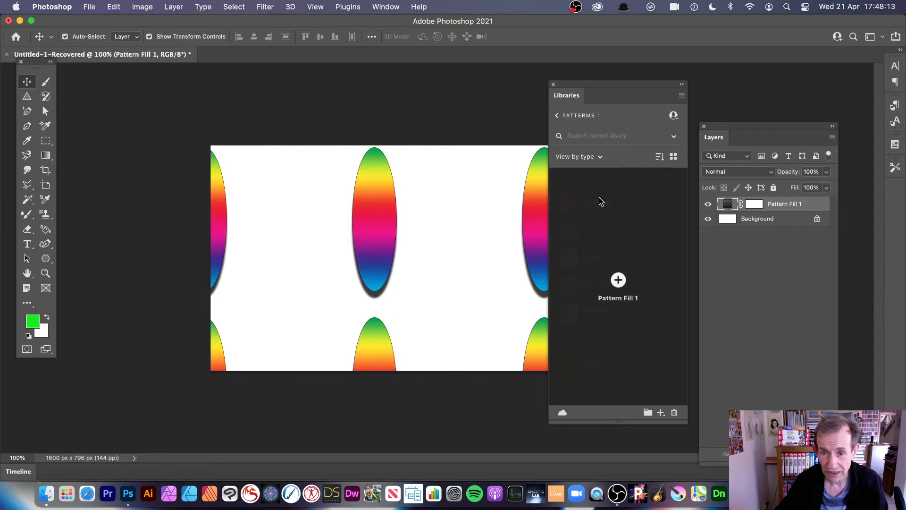
drag(599, 198, 600, 199)
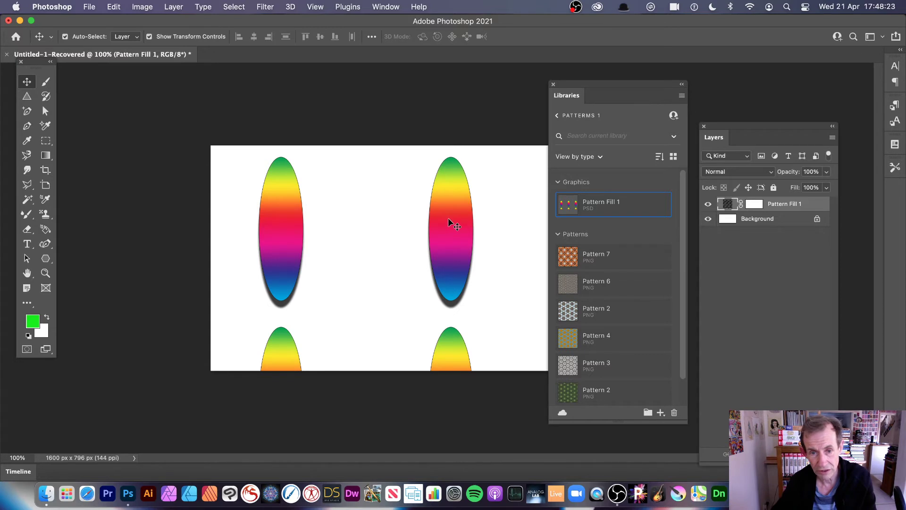
key(BackSpace)
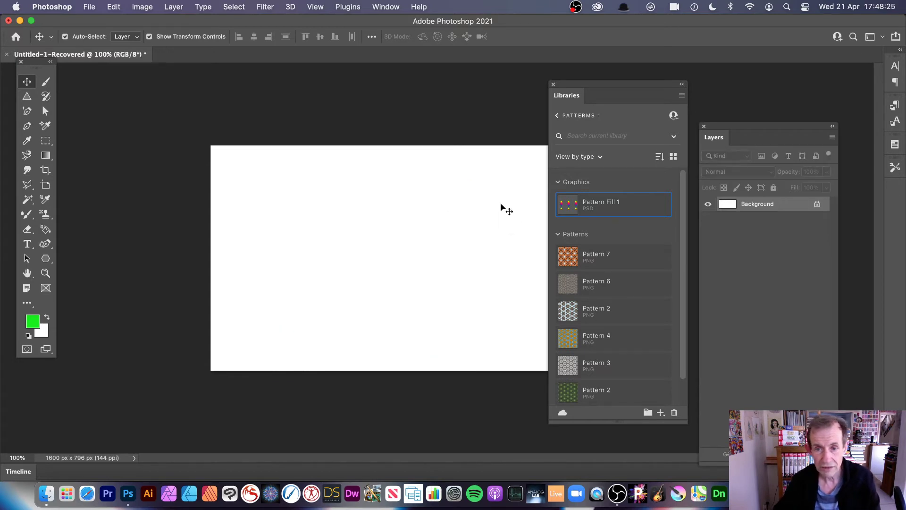
Paint two overlapping reversed radial gradients in Difference mode at 100% opacity on the Background
click(46, 155)
drag(352, 197, 493, 288)
drag(454, 204, 356, 289)
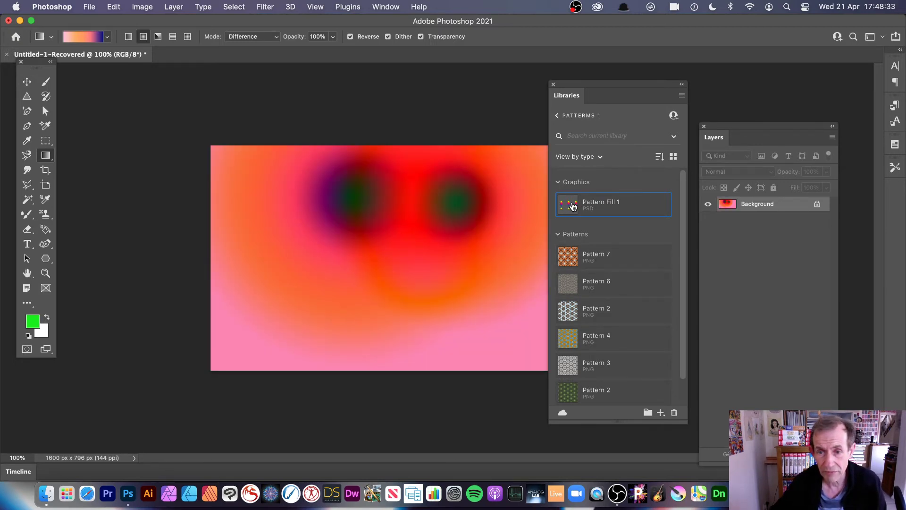
Place the Pattern Fill 1 library graphic over the gradient at 100% scale, centred at X 516 px, Y 359 px
drag(362, 251, 363, 250)
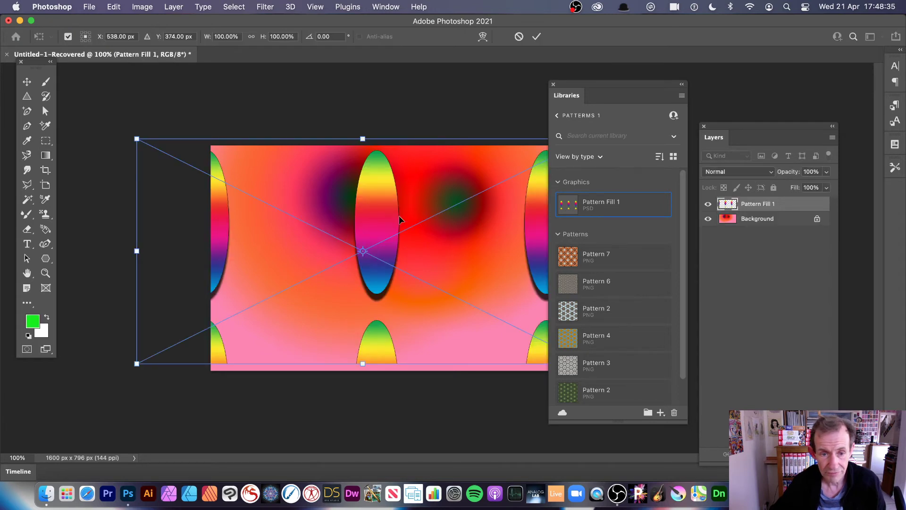
mouse_move(388, 212)
mouse_down()
mouse_move(381, 240)
mouse_move(377, 209)
mouse_up()
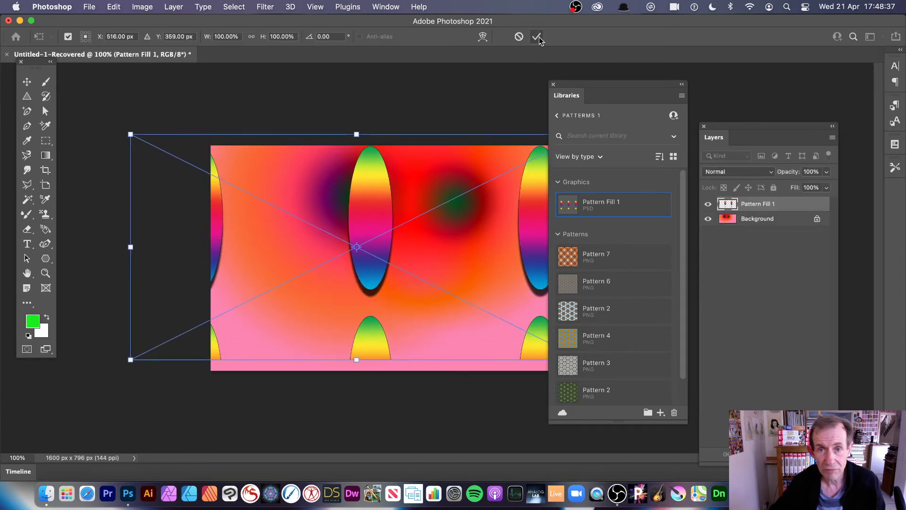
click(537, 36)
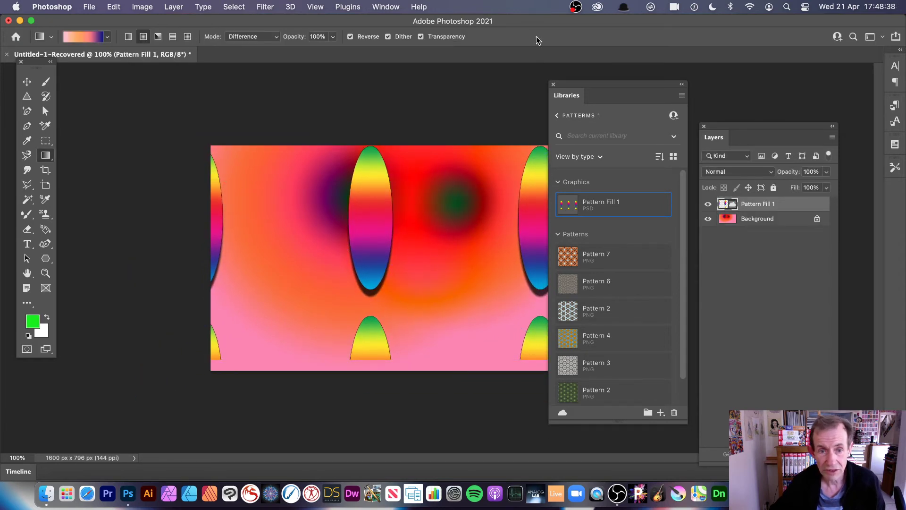
Open the placed Pattern Fill 1 graphic's source, set its pattern scale to 25%, then save and close it
double_click(723, 206)
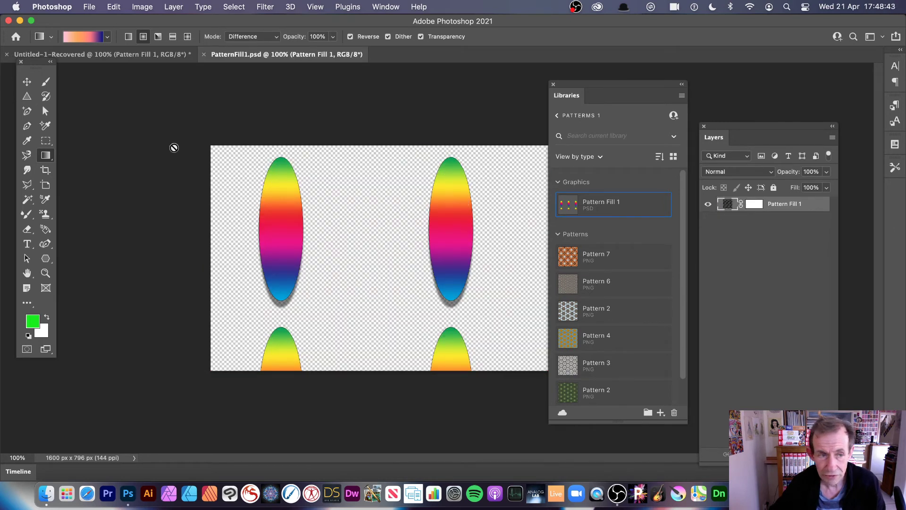
click(26, 81)
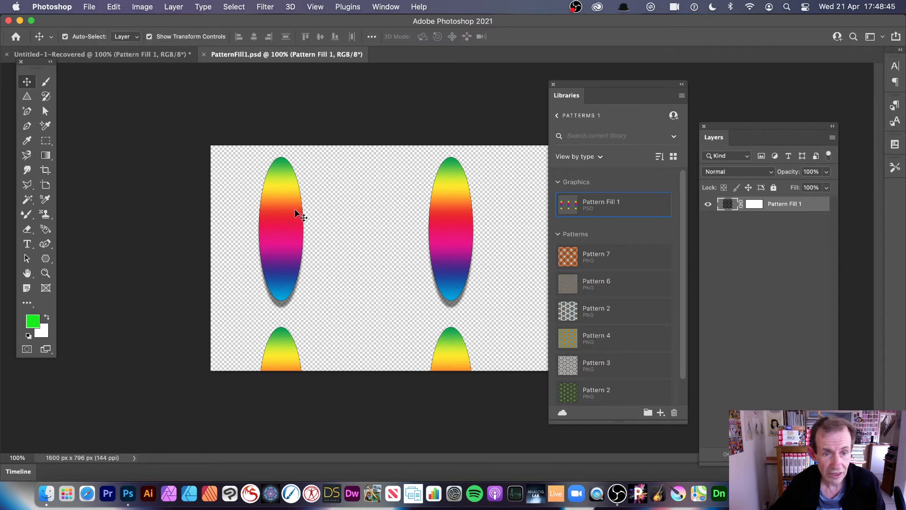
double_click(726, 205)
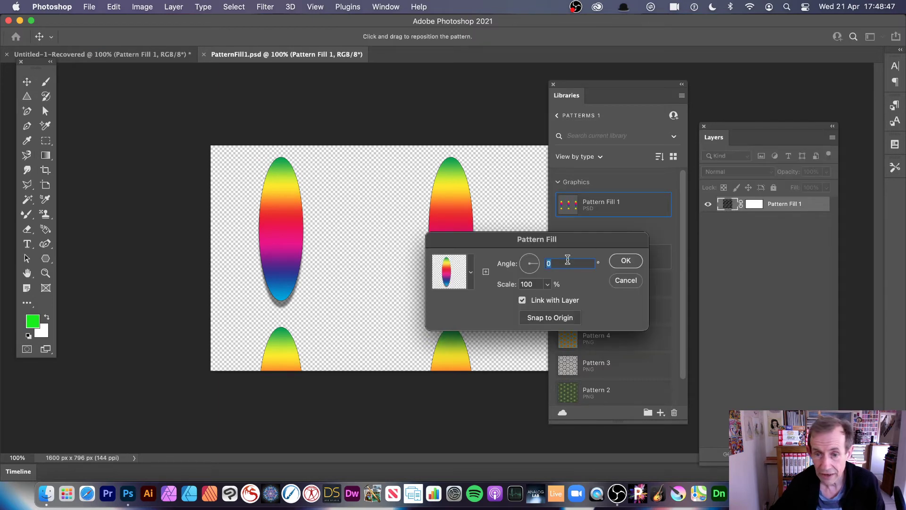
drag(570, 235, 466, 164)
key(Tab)
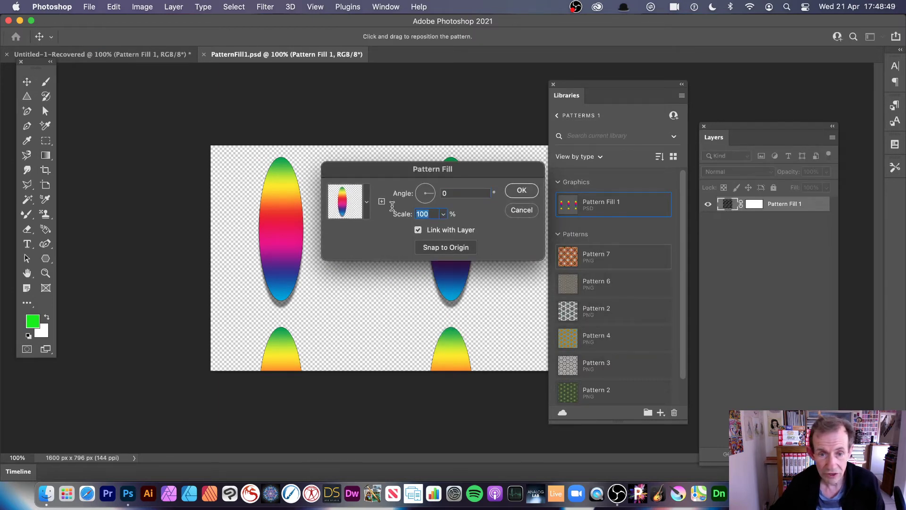
text(25)
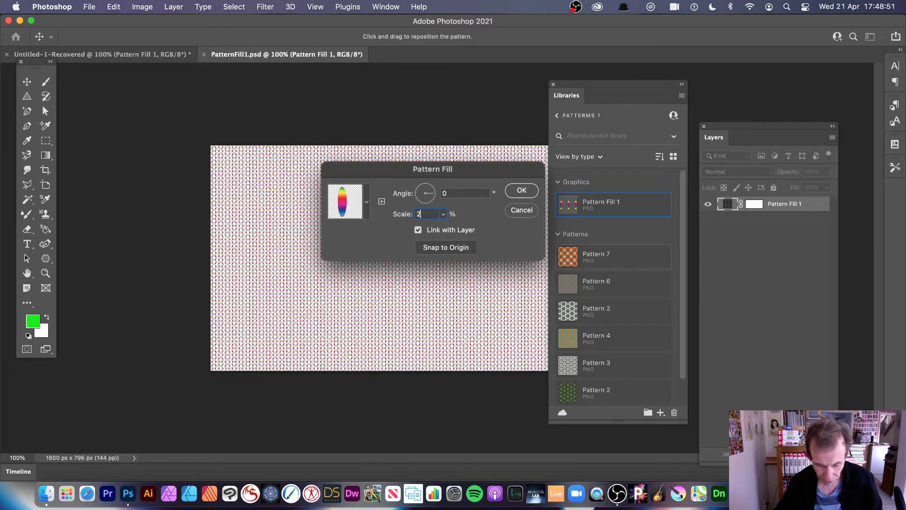
click(522, 190)
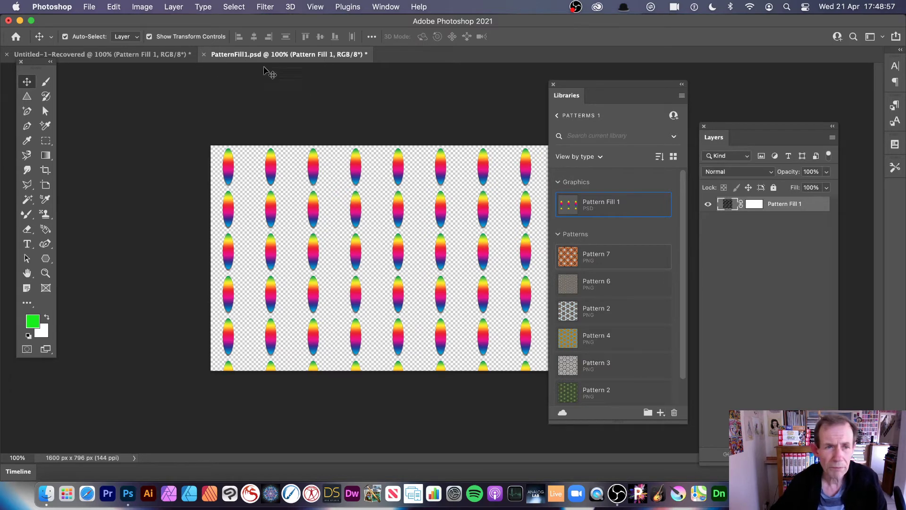
click(203, 54)
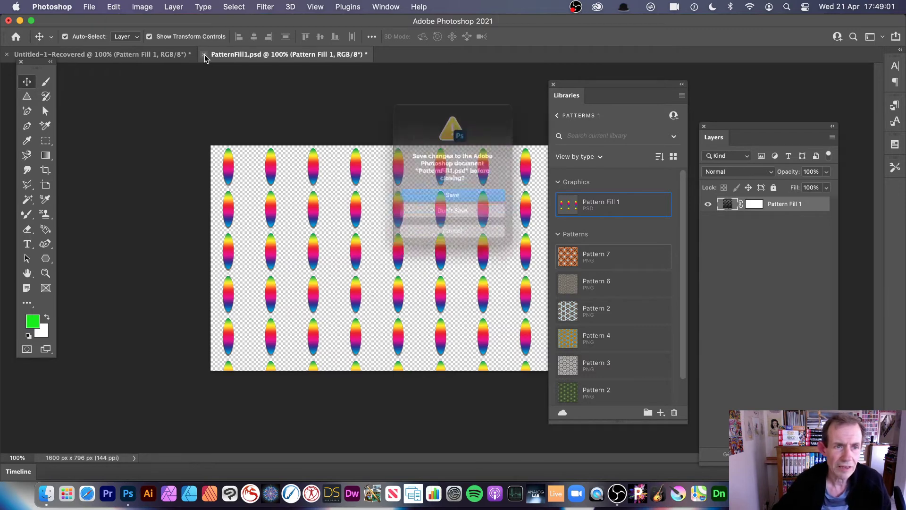
click(462, 200)
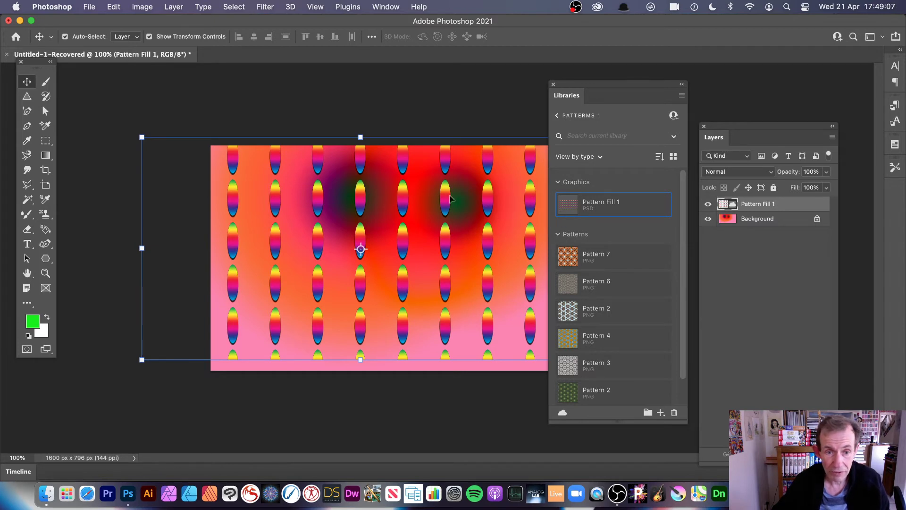
Move the Pattern Fill 1 layer, enlarge it to about 149% wide by 161% high and rotate it clockwise
drag(370, 193, 242, 183)
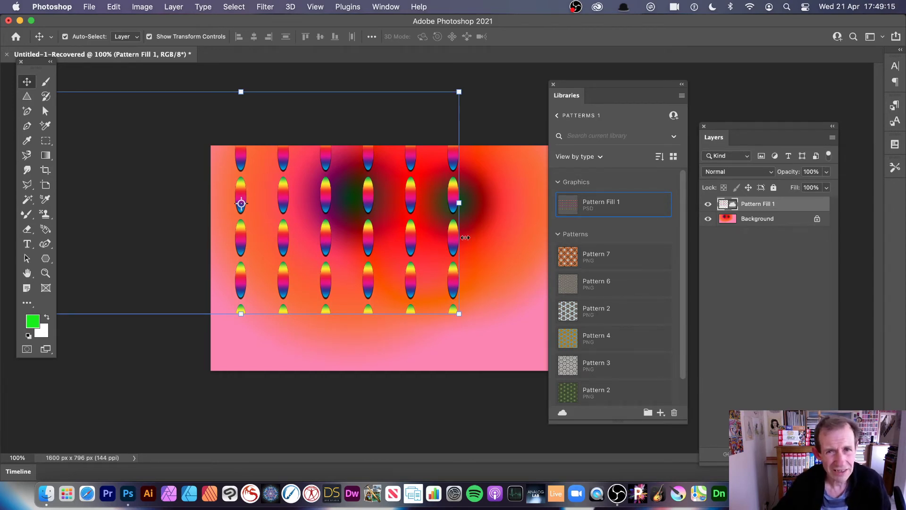
drag(459, 314, 684, 452)
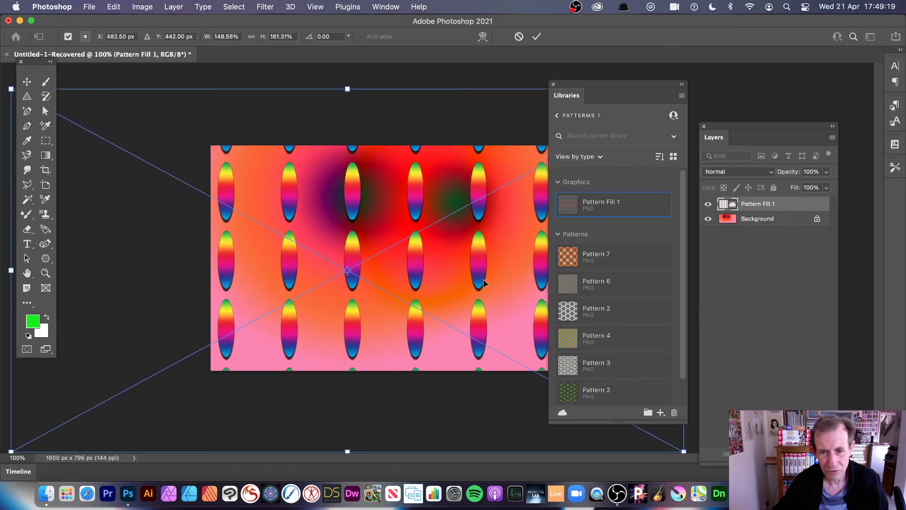
drag(336, 74, 492, 121)
key(Return)
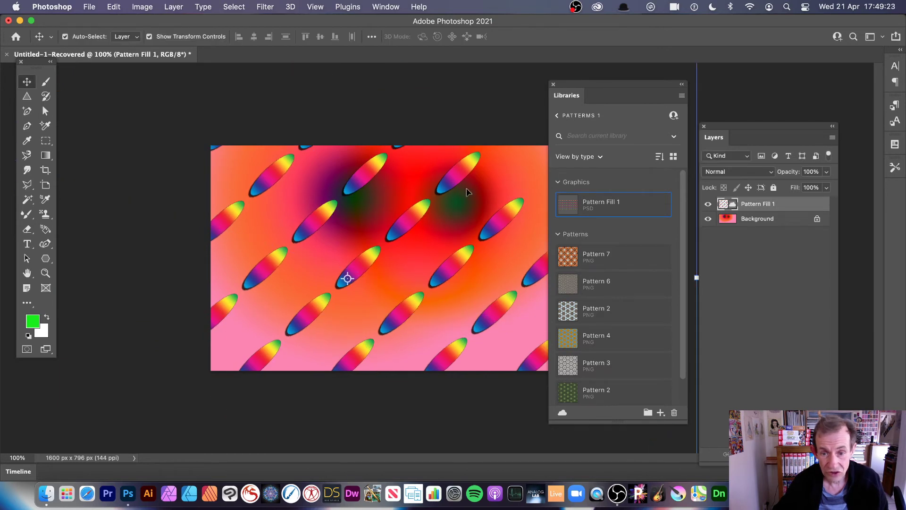
Edit the Pattern Fill 1 graphic from the library, changing the pattern angle so the ellipses lean to the right, and save and close it
double_click(567, 206)
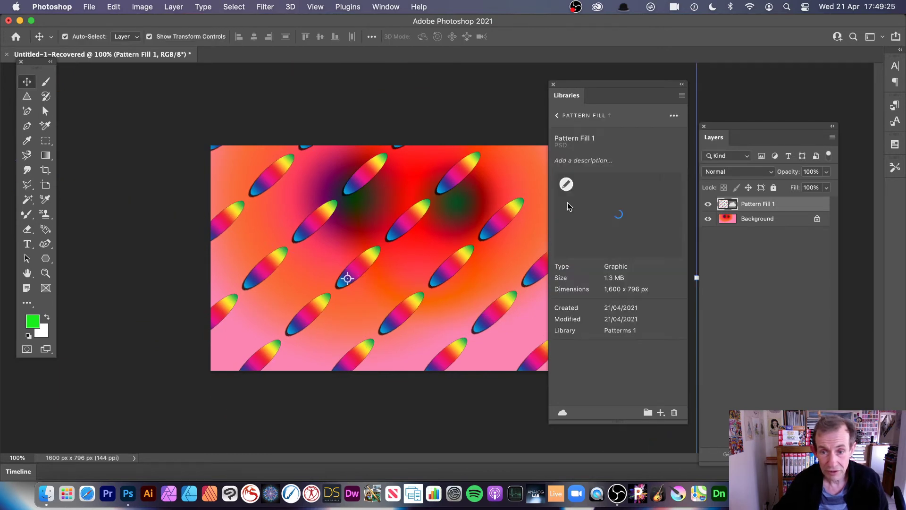
click(566, 184)
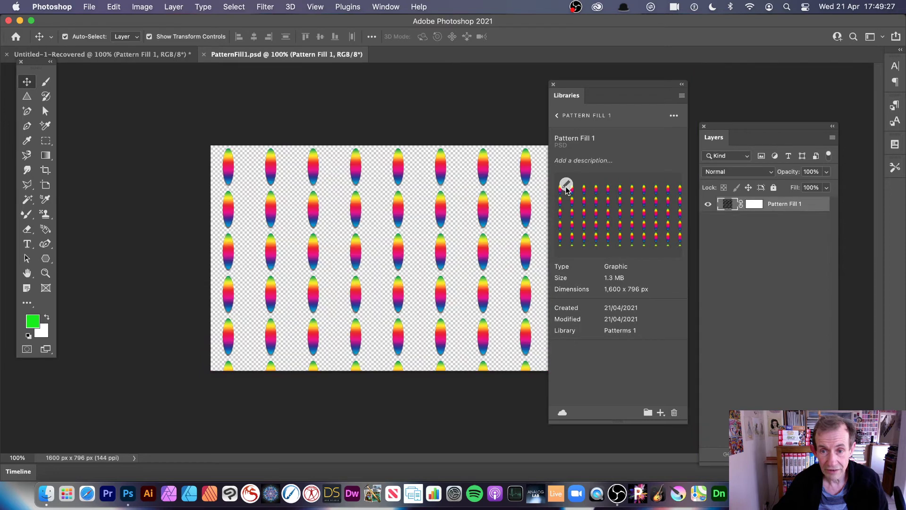
double_click(726, 204)
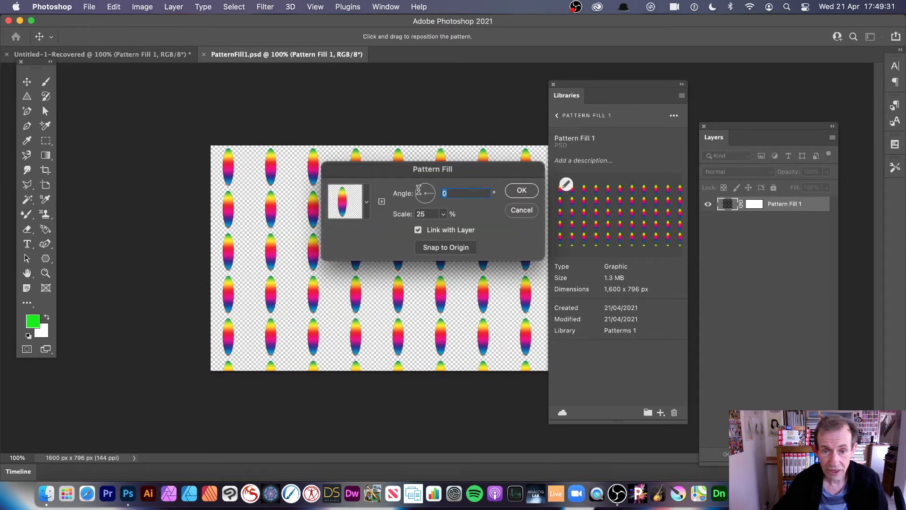
text(89)
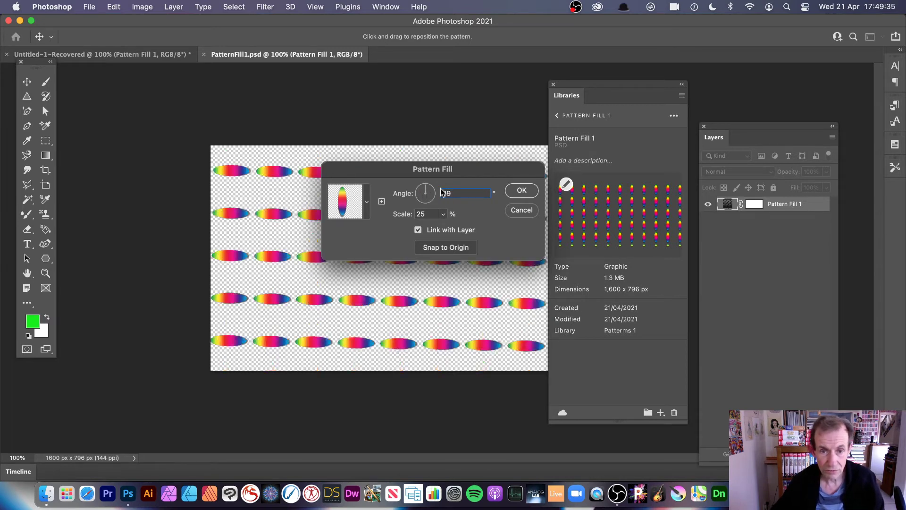
click(516, 190)
click(204, 54)
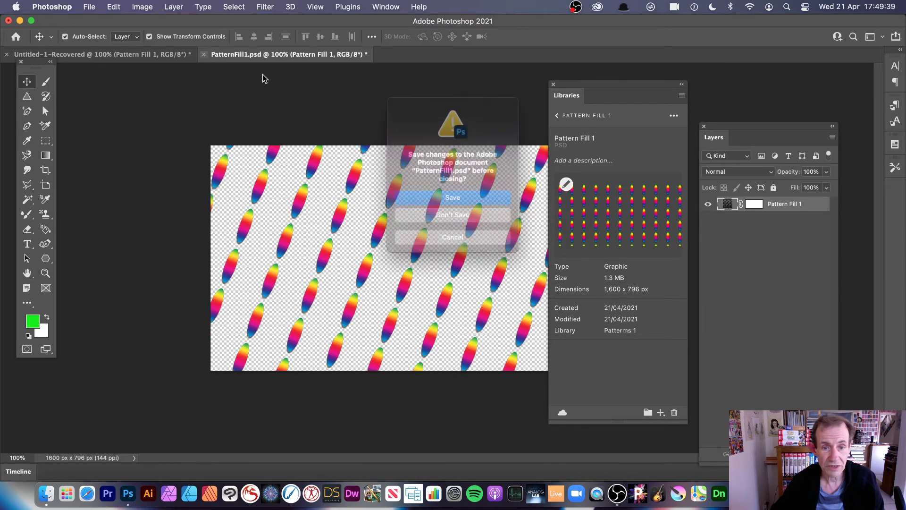
click(465, 195)
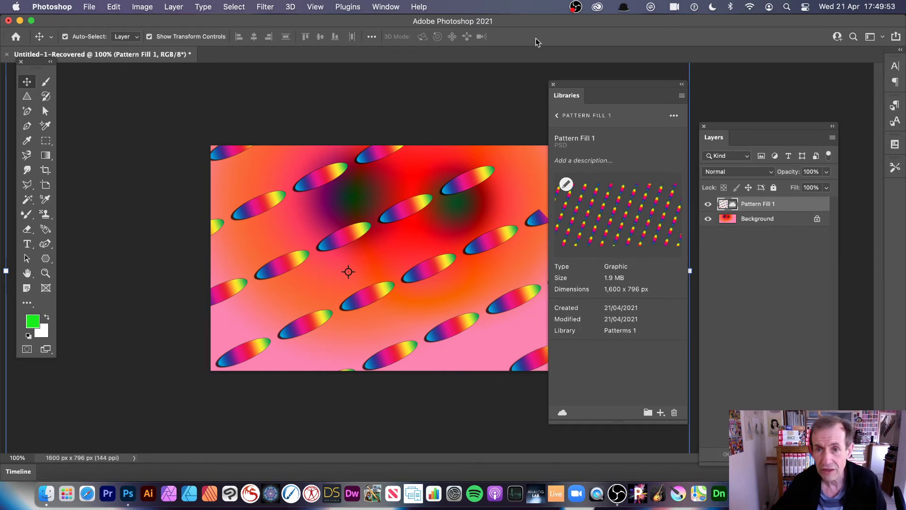
click(558, 117)
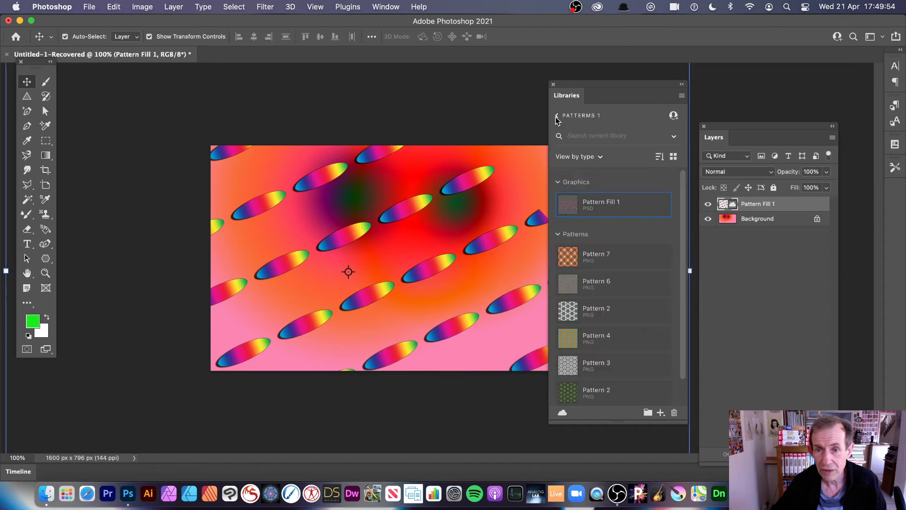
right_click(598, 205)
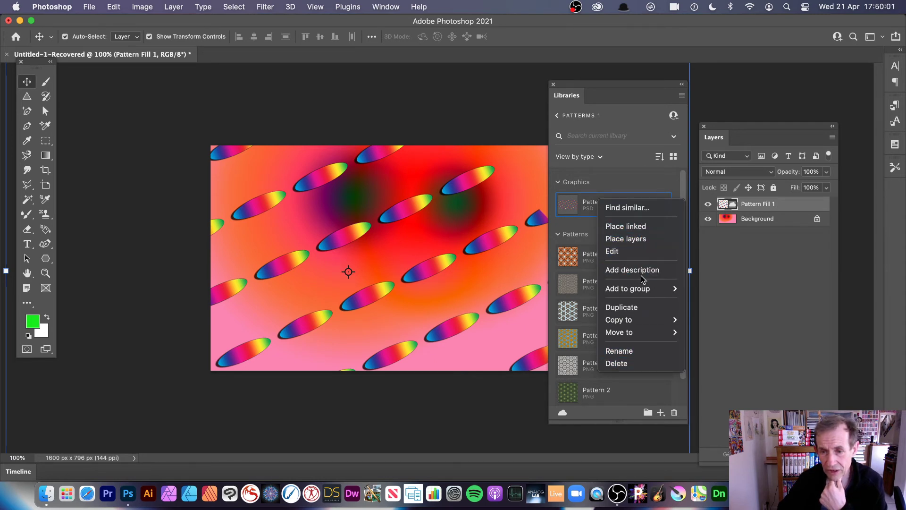
mouse_move(652, 320)
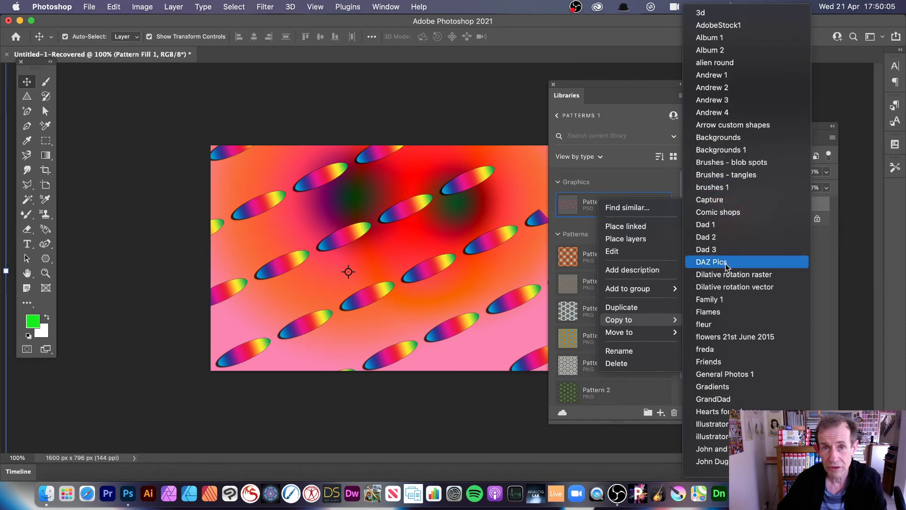
mouse_move(635, 332)
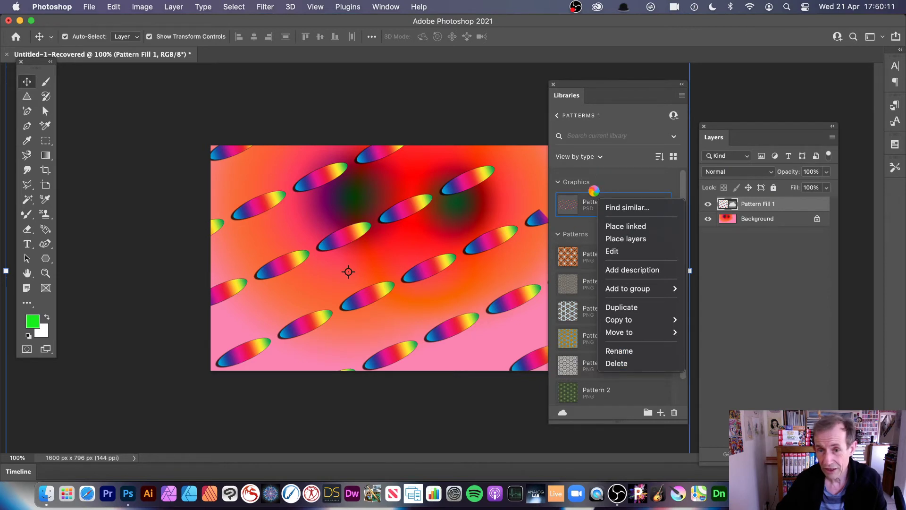
click(603, 174)
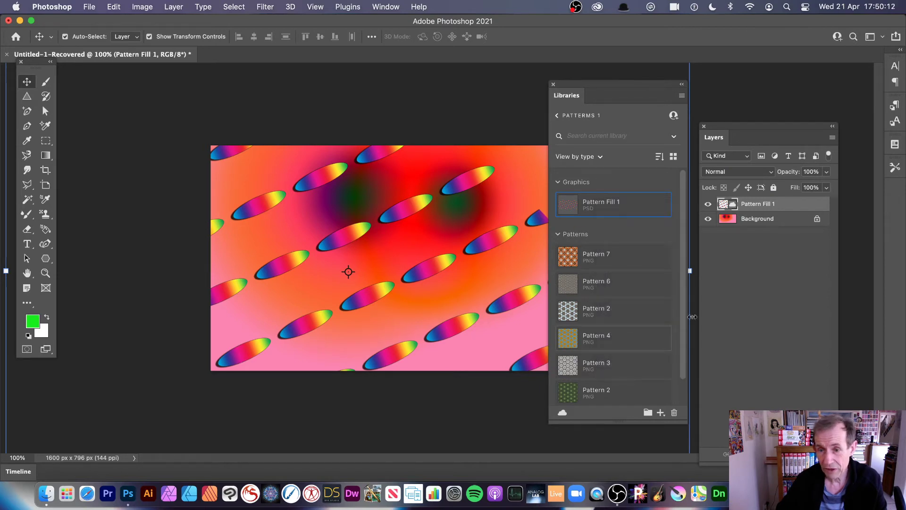
Open the Arrow custom shapes library and select its green colour #17ED1C
click(557, 117)
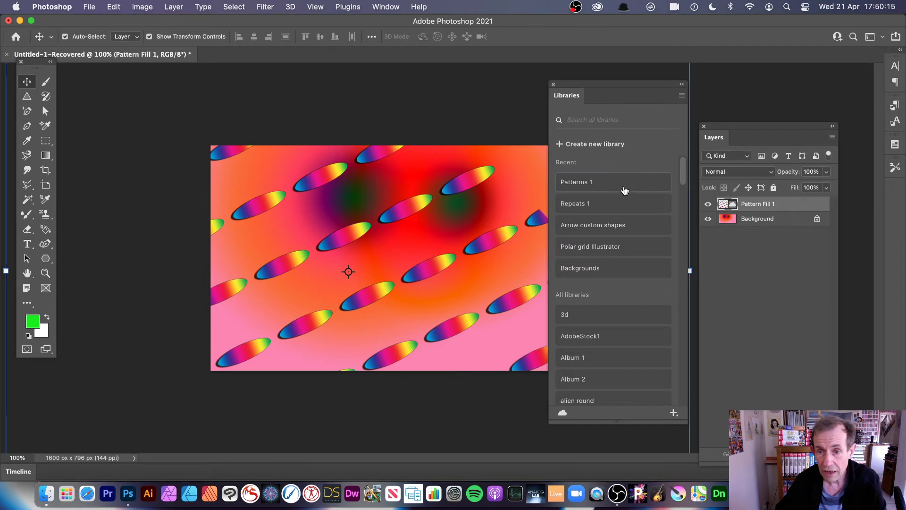
scroll(684, 180, down, 2)
scroll(684, 179, up, 1)
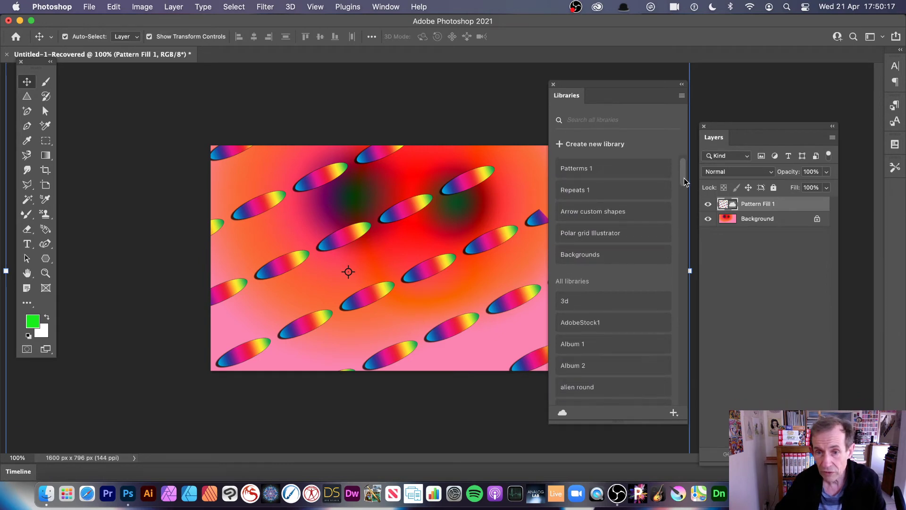
click(610, 215)
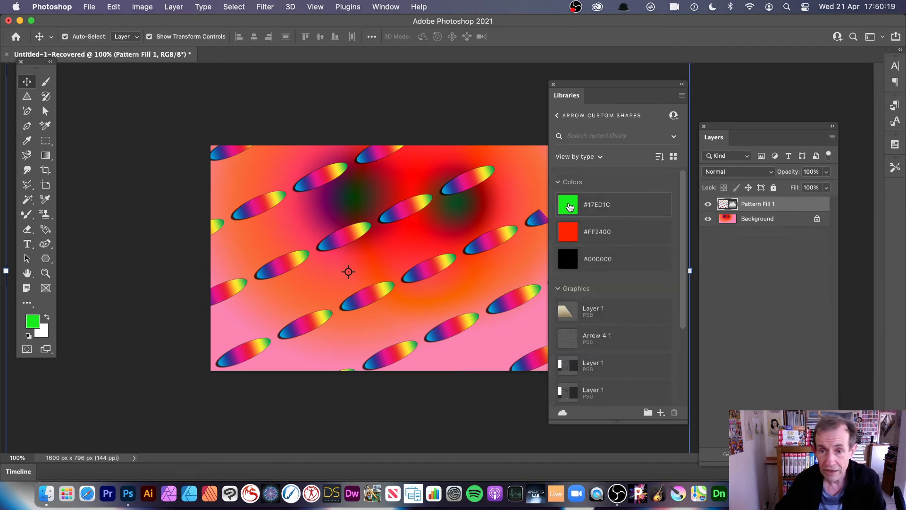
click(598, 210)
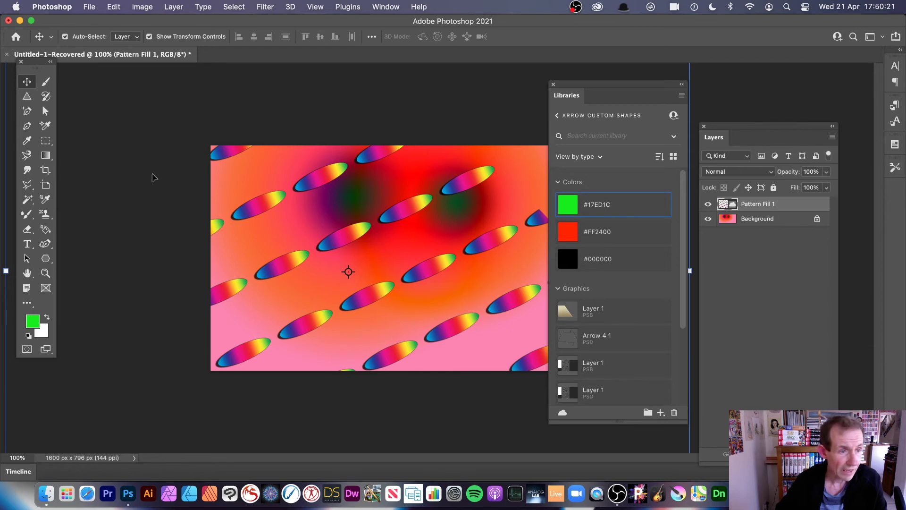
Draw a green triangle about 539 × 467 px and move it to about X 172 px, Y 106 px
click(46, 259)
drag(326, 223, 388, 279)
click(27, 82)
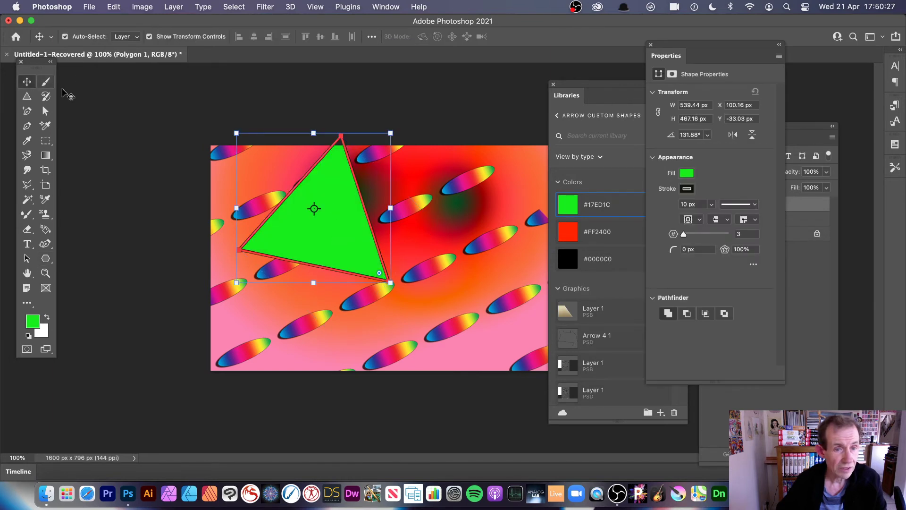
drag(341, 208, 361, 248)
Apply the library's green #17ED1C as the triangle's stroke colour
right_click(571, 235)
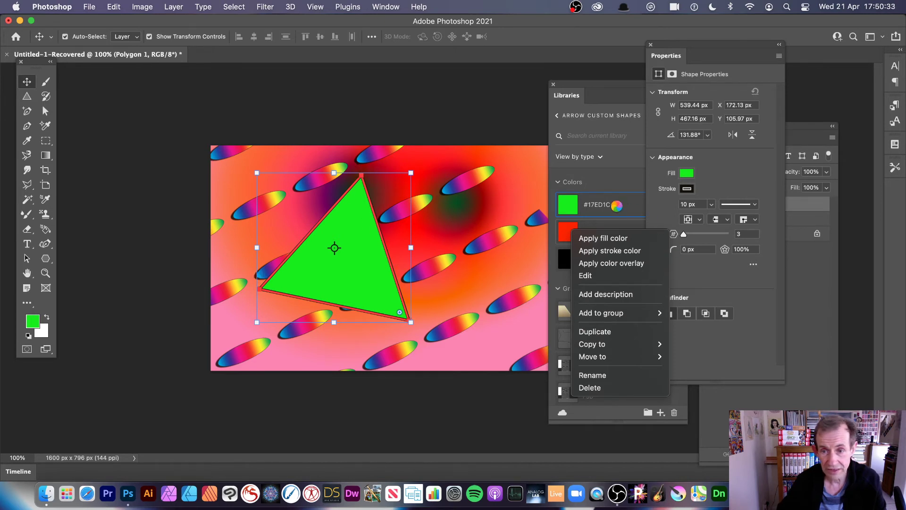
click(605, 192)
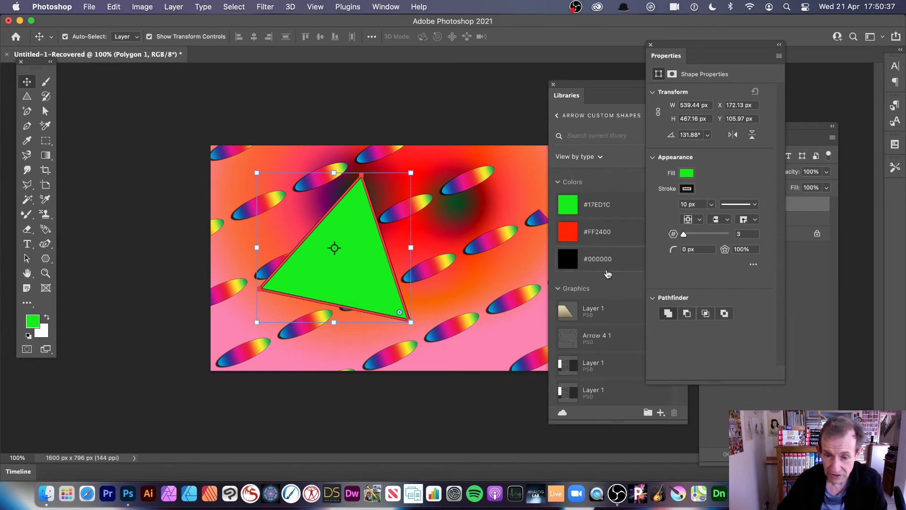
right_click(599, 208)
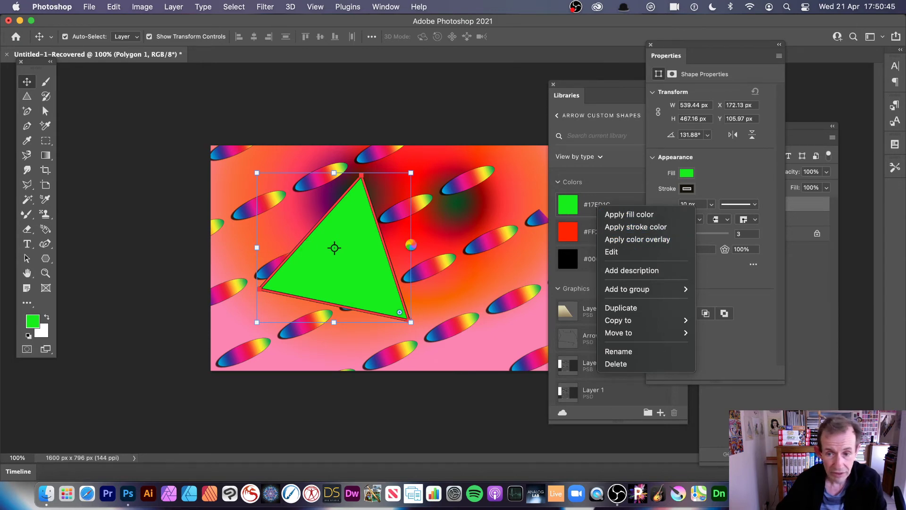
click(636, 227)
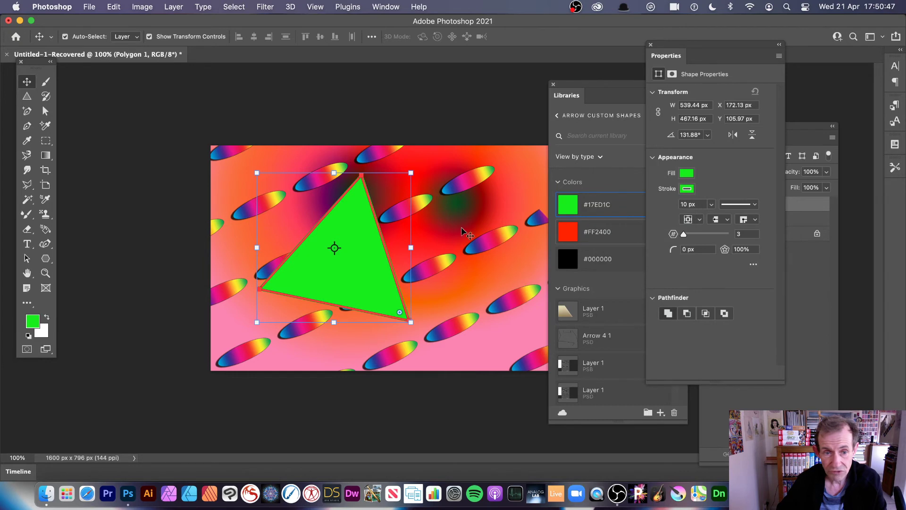
Apply the library's red #FF2400 as the triangle's fill colour
click(596, 234)
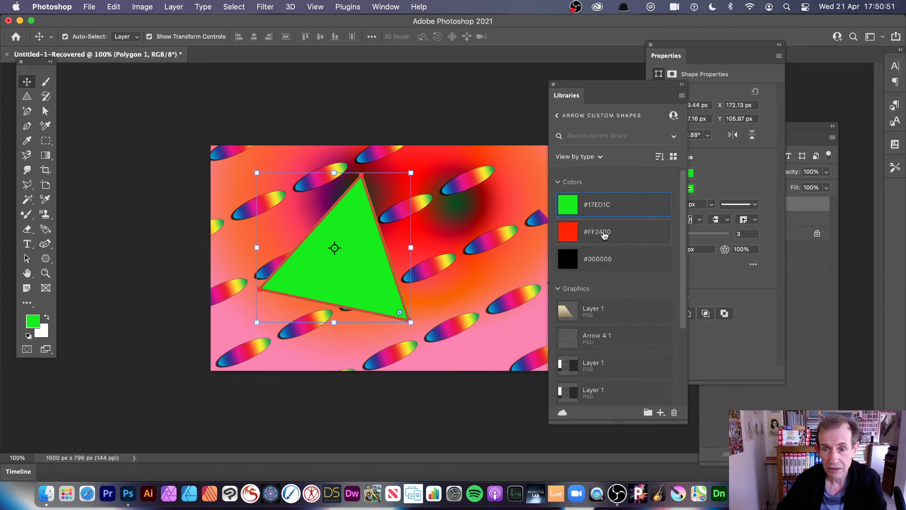
right_click(597, 235)
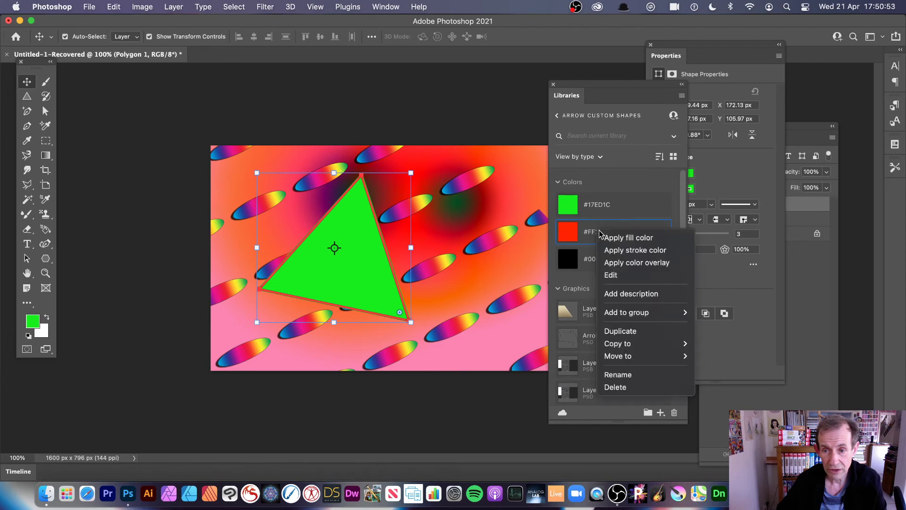
click(622, 241)
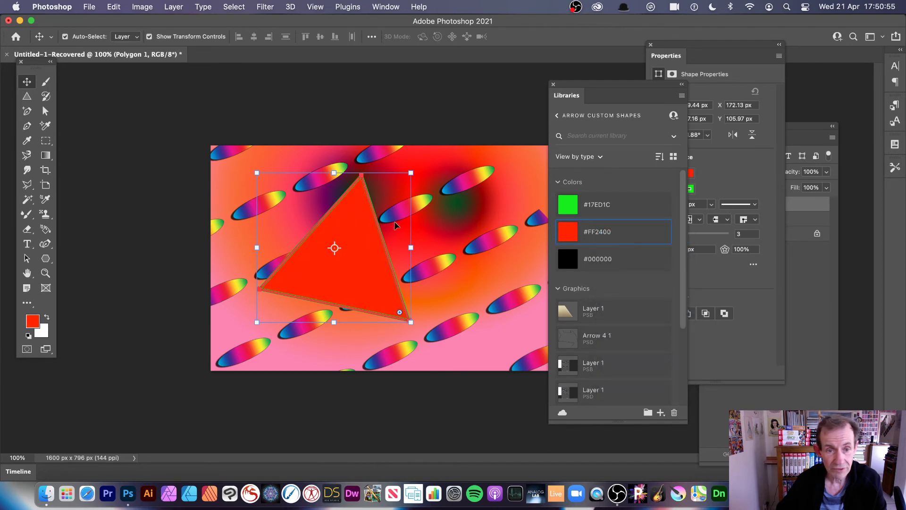
Apply the library's red #FF2400 as the triangle's colour overlay and move the triangle to about X 104 px, Y 31 px
right_click(598, 232)
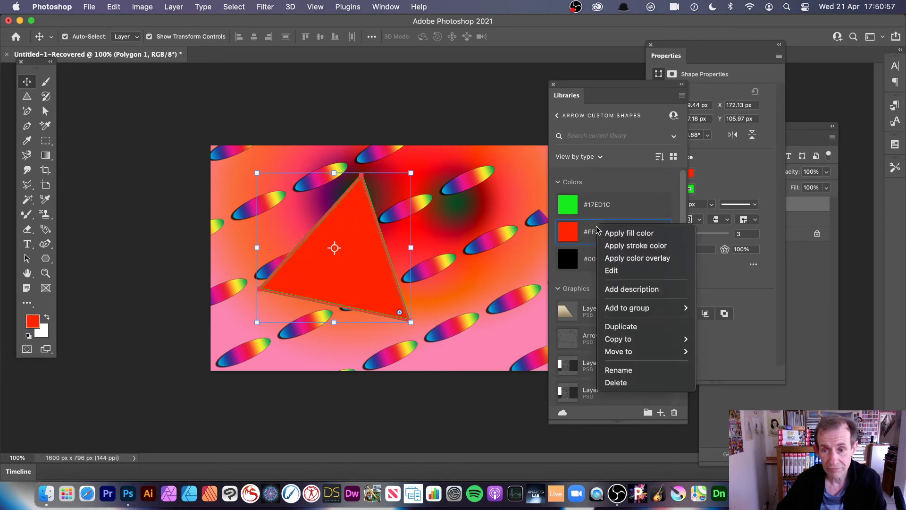
click(627, 259)
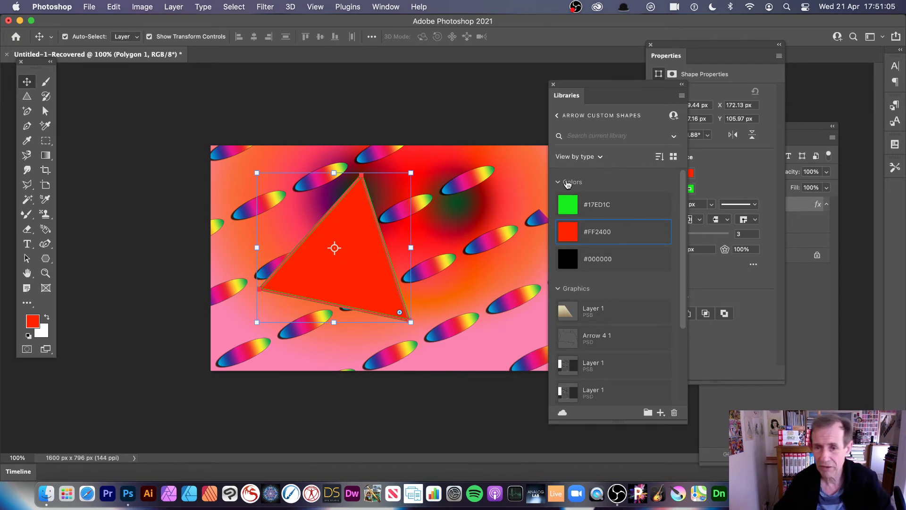
right_click(603, 207)
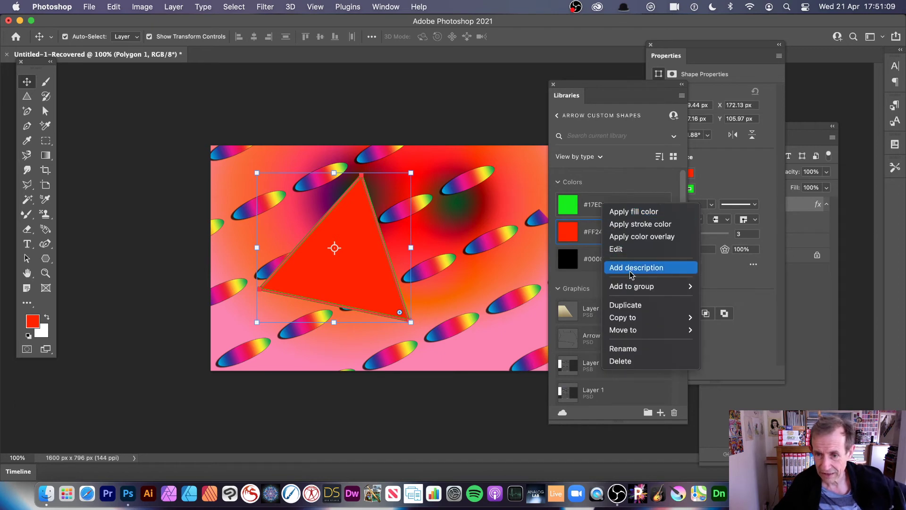
click(629, 306)
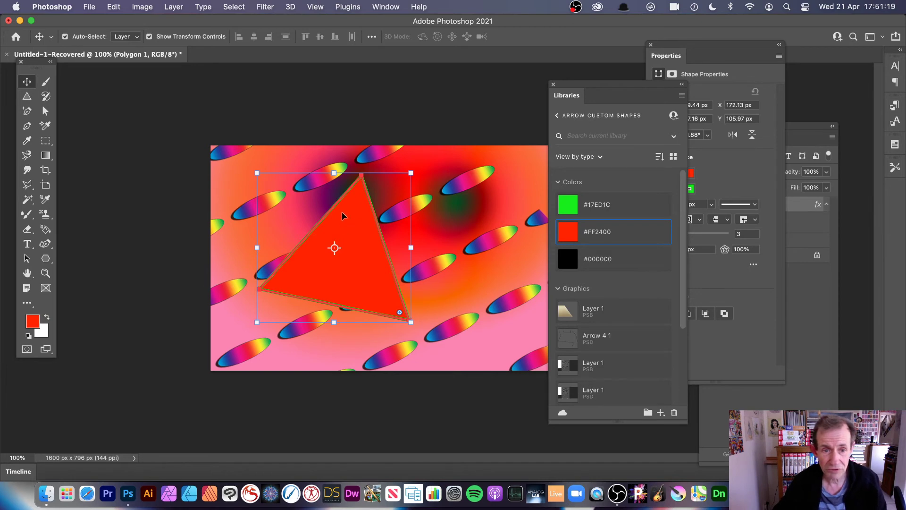
drag(342, 216, 323, 194)
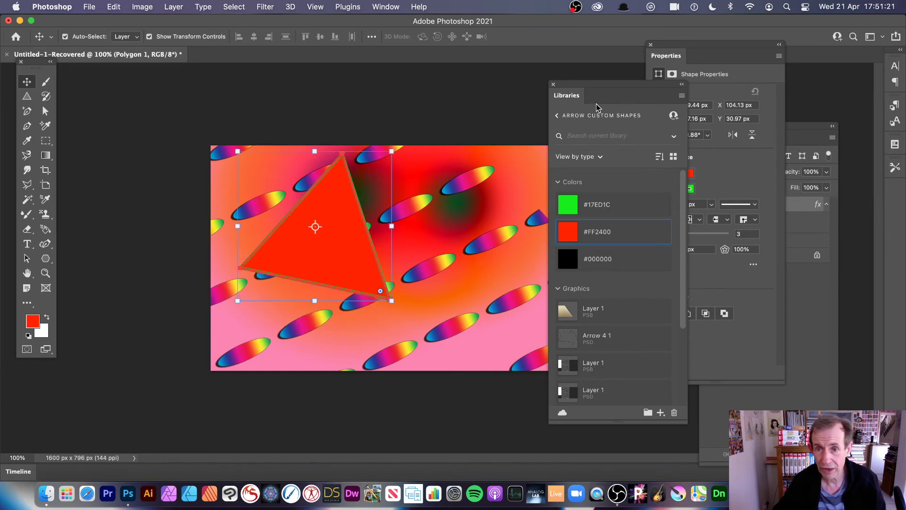
Create a new library named "test 1" and add the red triangle to it as a graphic
click(557, 116)
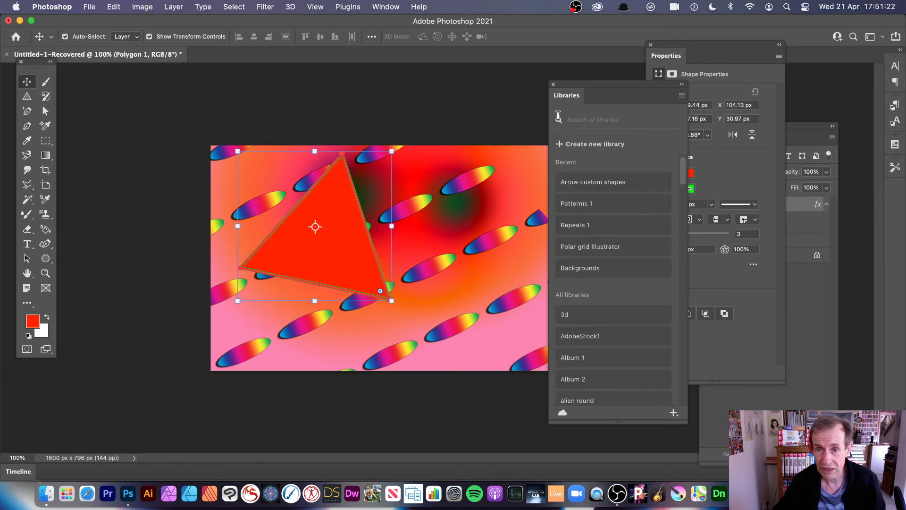
click(572, 145)
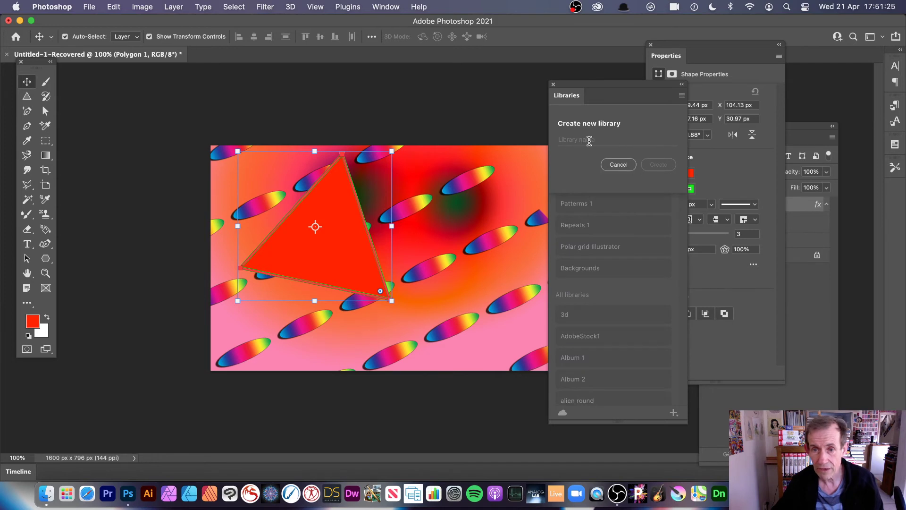
text(test 1)
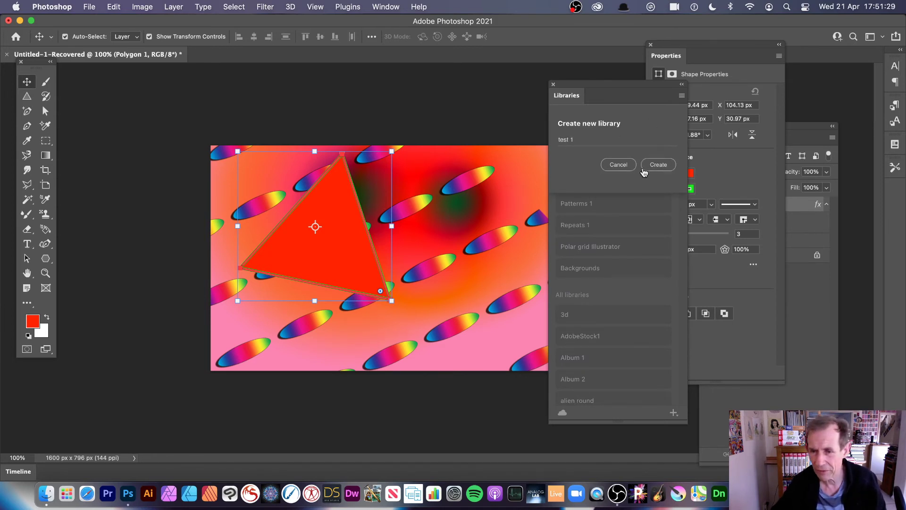
click(645, 170)
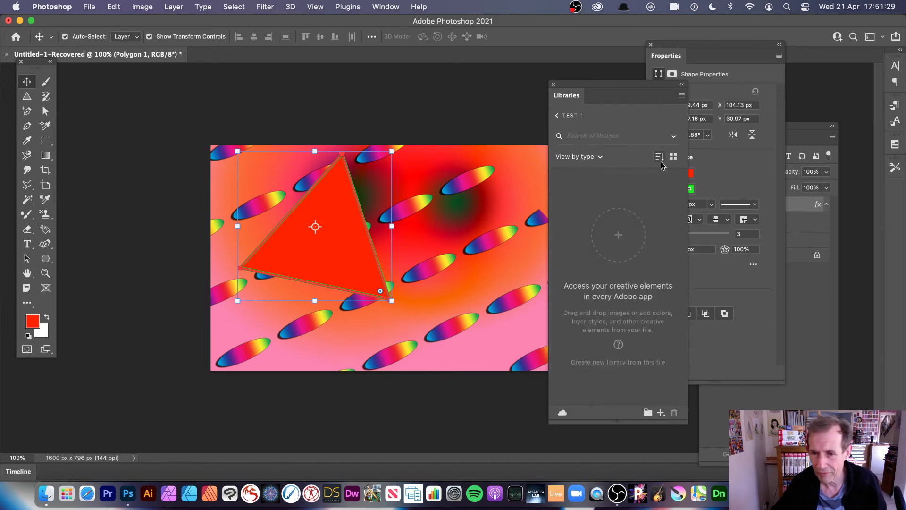
drag(340, 235, 616, 264)
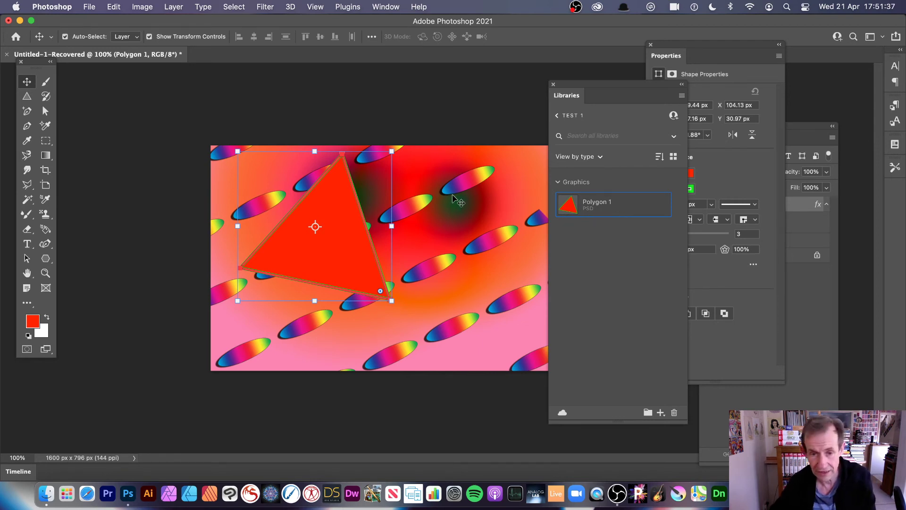
Delete the red triangle from the canvas and draw a new green triangle about 441 × 358 px
key(BackSpace)
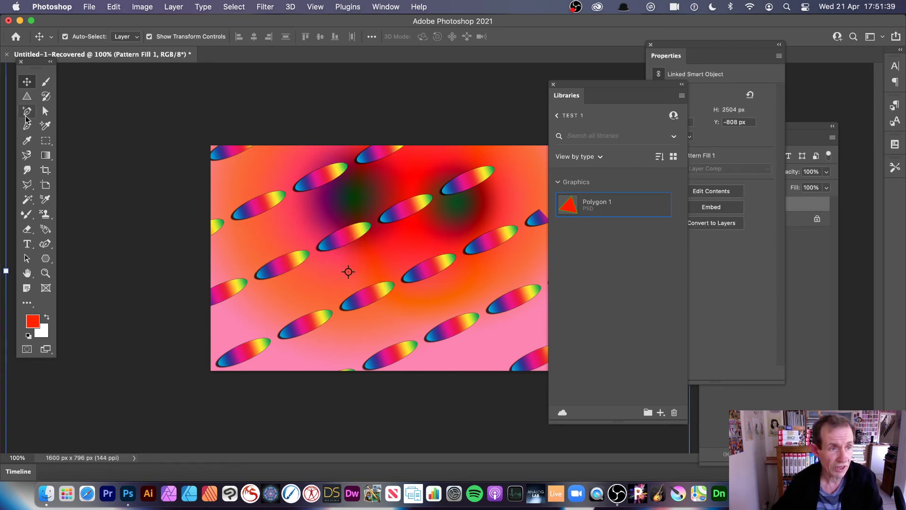
click(27, 95)
drag(318, 235, 444, 335)
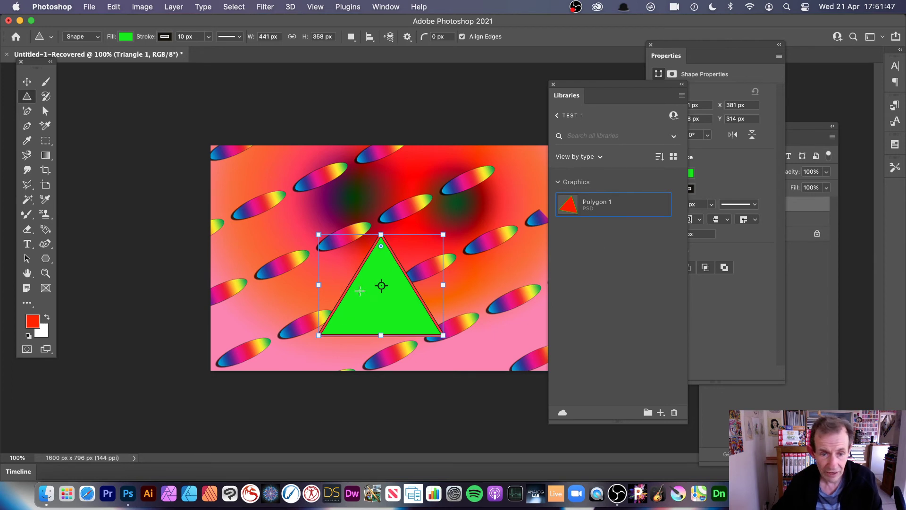
right_click(360, 290)
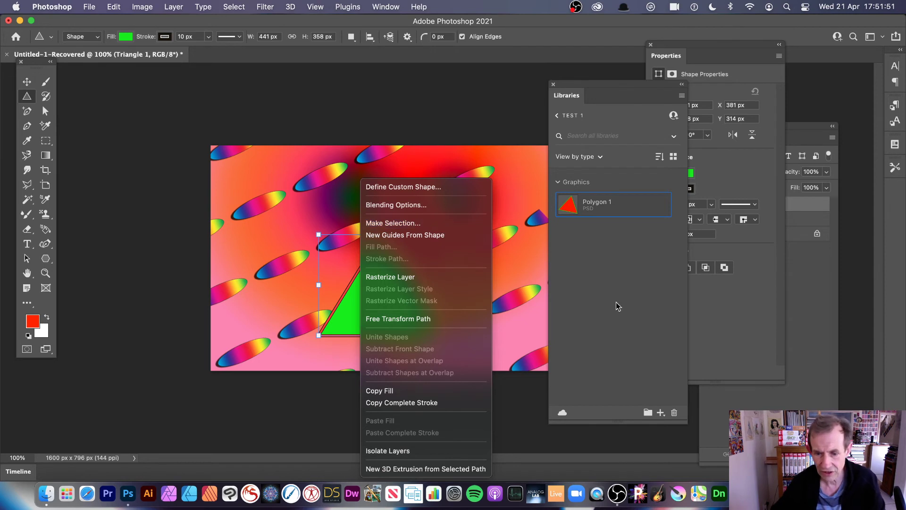
Add the new triangle's fill colour #17ED1C and stroke colour #141109 to the test 1 library
click(664, 412)
click(663, 415)
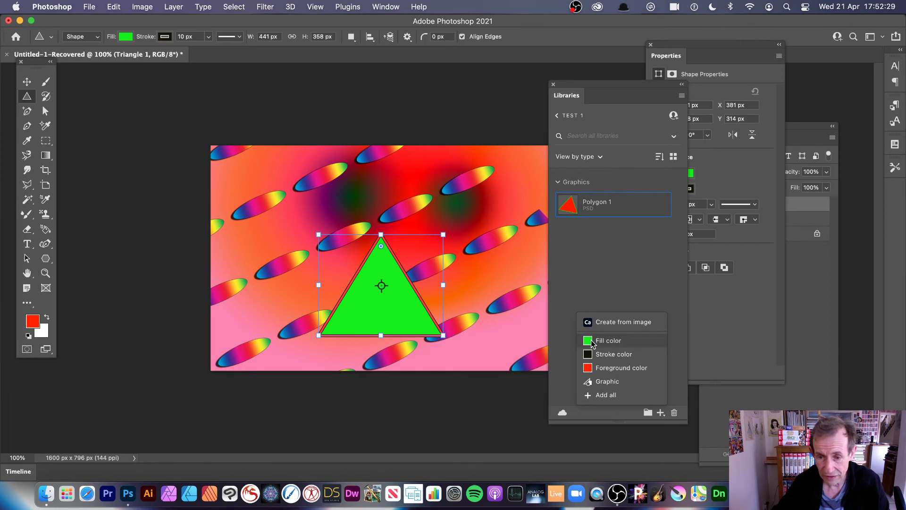
click(591, 341)
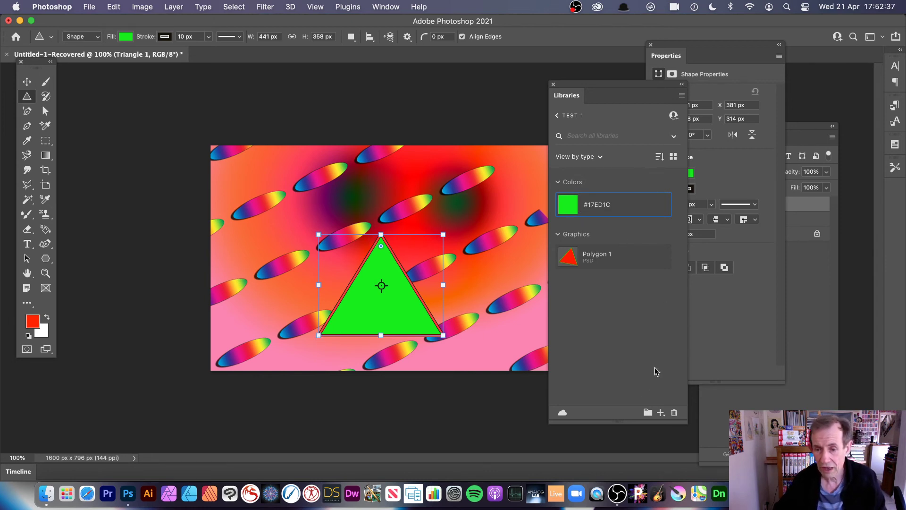
click(660, 413)
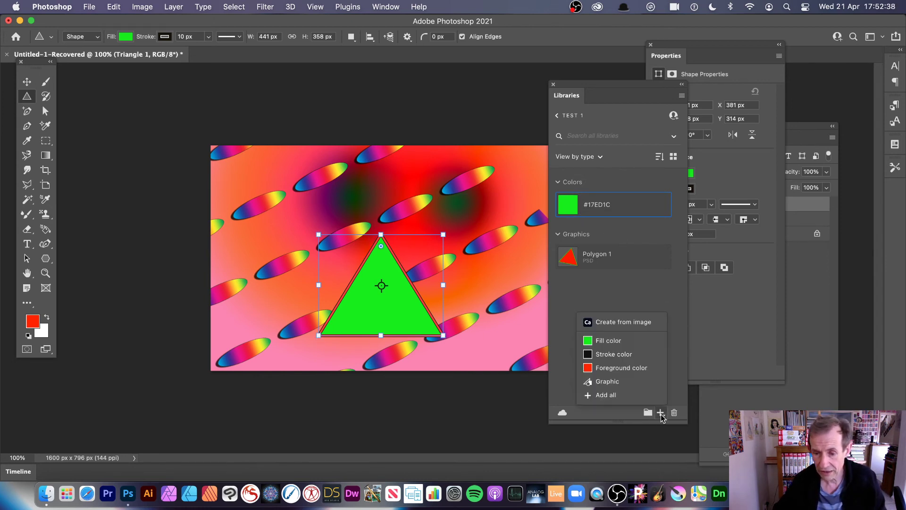
click(615, 357)
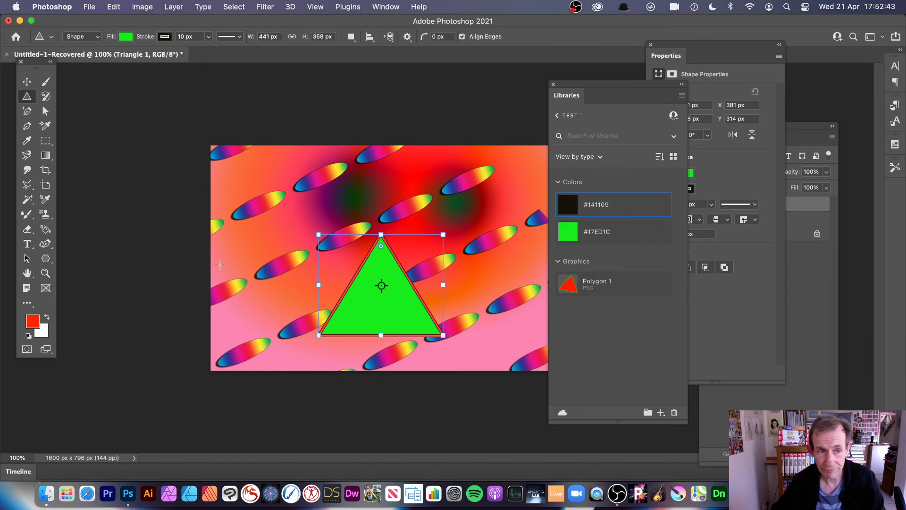
Move the Pattern Fill 1 layer down to about Y -759 px and add the foreground colour #FF2400 to the test 1 library
click(26, 82)
click(272, 195)
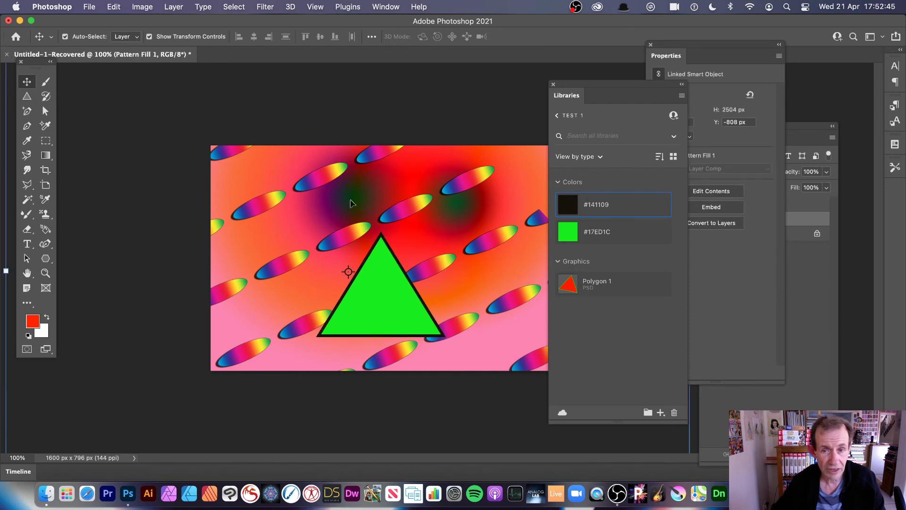
drag(279, 192, 279, 216)
click(660, 412)
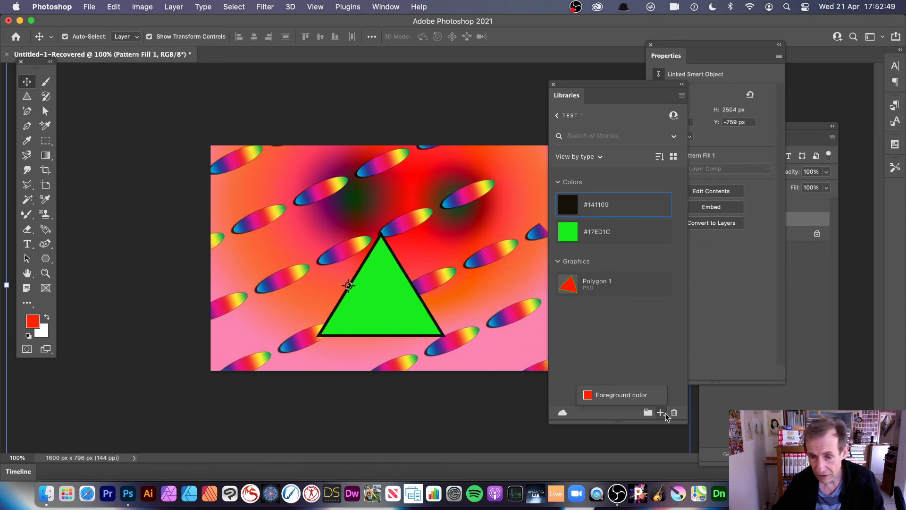
click(627, 399)
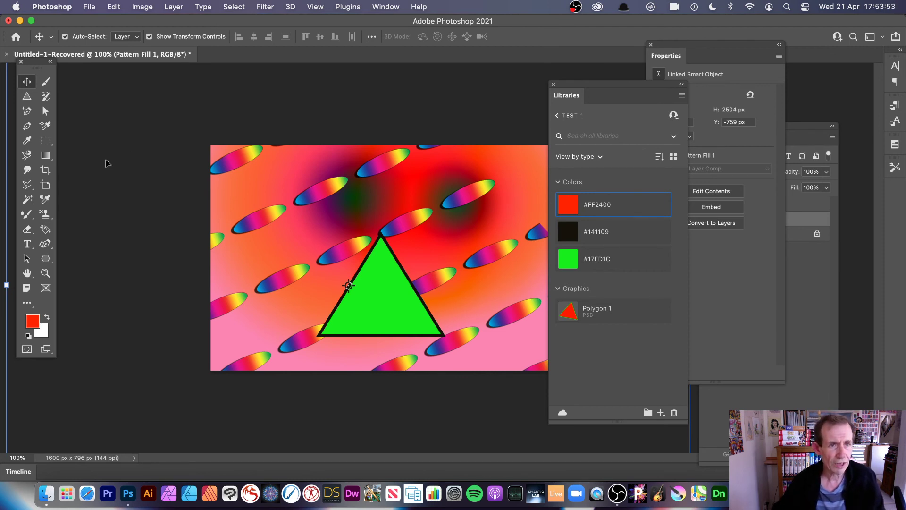
Create a linear gradient fill layer from red to transparent at a 90° angle and 100% scale above the pattern layer
click(173, 7)
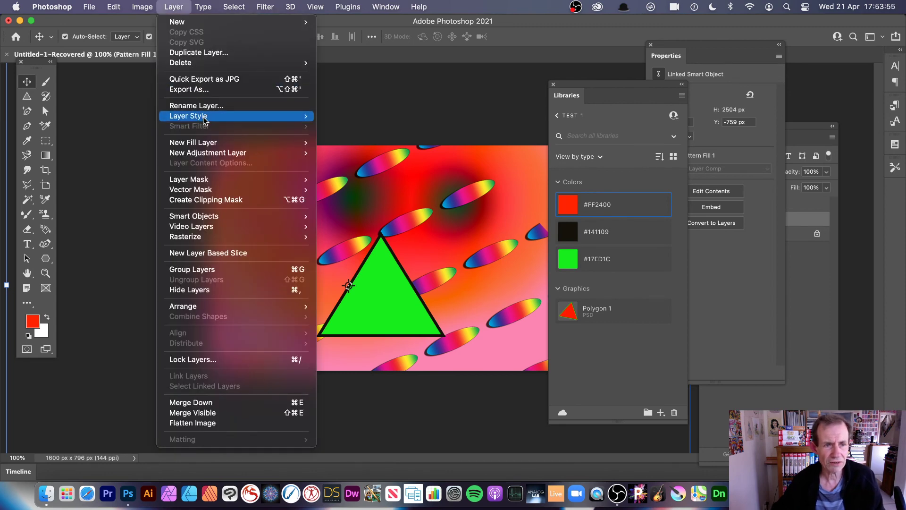
mouse_move(206, 118)
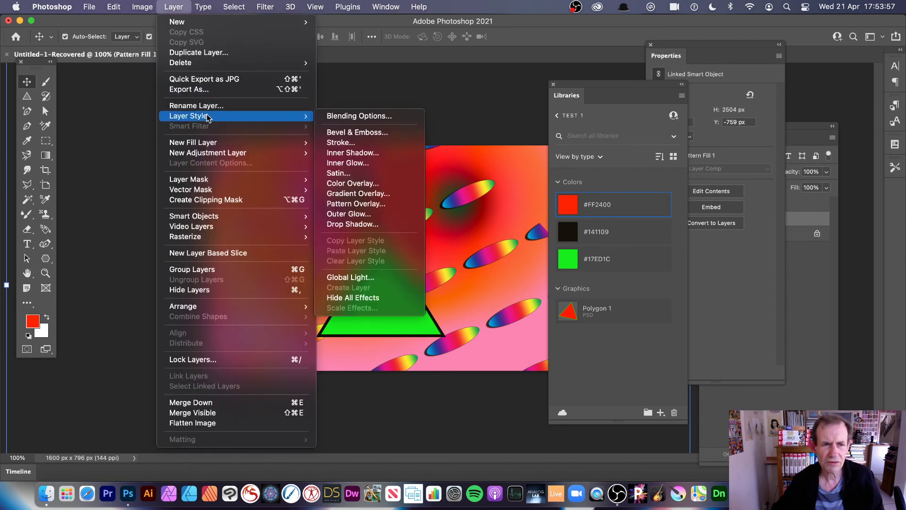
mouse_move(218, 142)
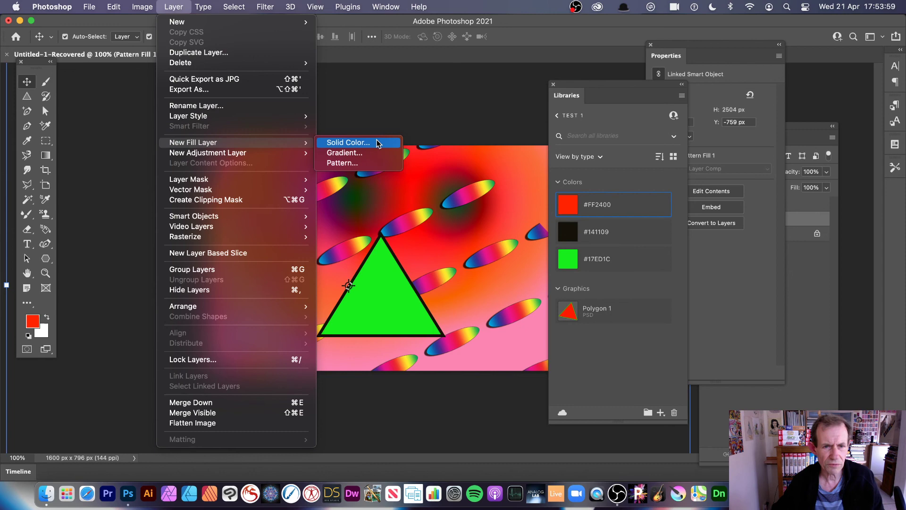
click(354, 153)
click(485, 196)
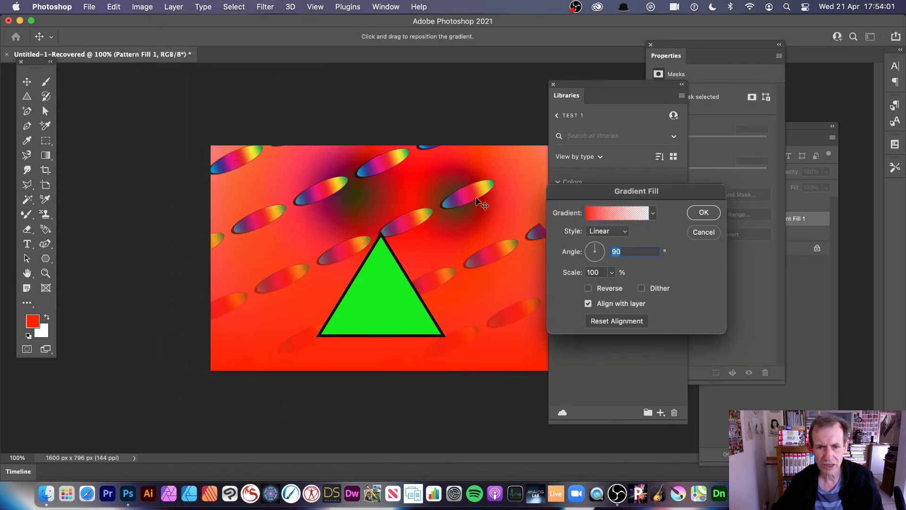
click(706, 212)
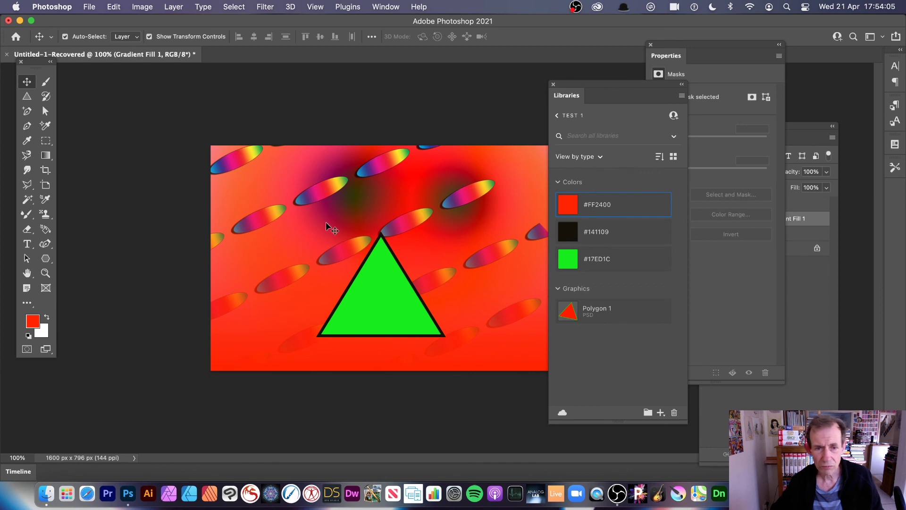
Add the gradient fill layer to the test 1 library as a graphic, and delete the gradient and pattern layers from the document
drag(349, 233, 591, 347)
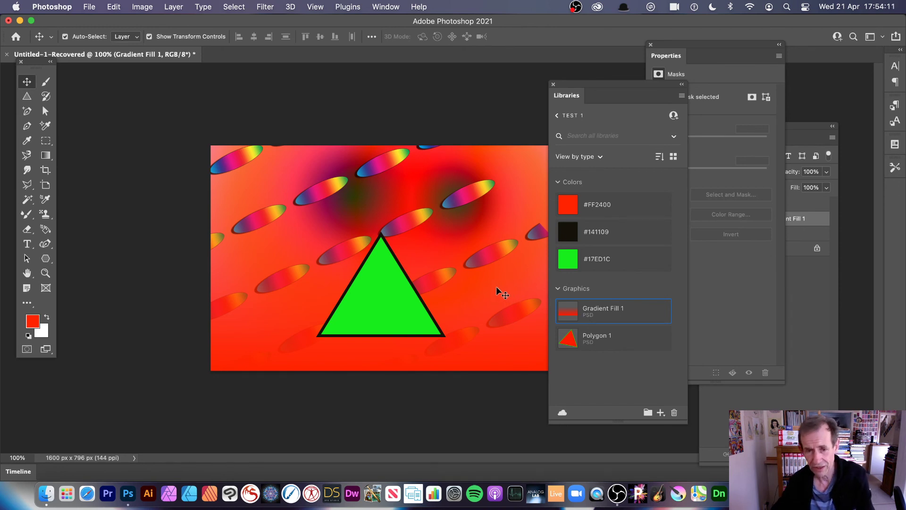
key(Delete)
key(Delete)
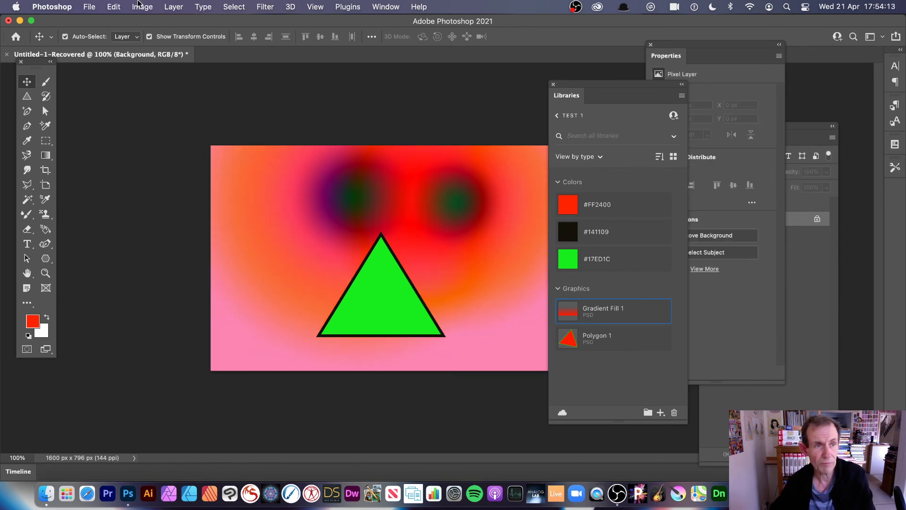
Create a new document from the recent custom preset of 560 × 315 px at 300 ppi
click(87, 6)
click(92, 22)
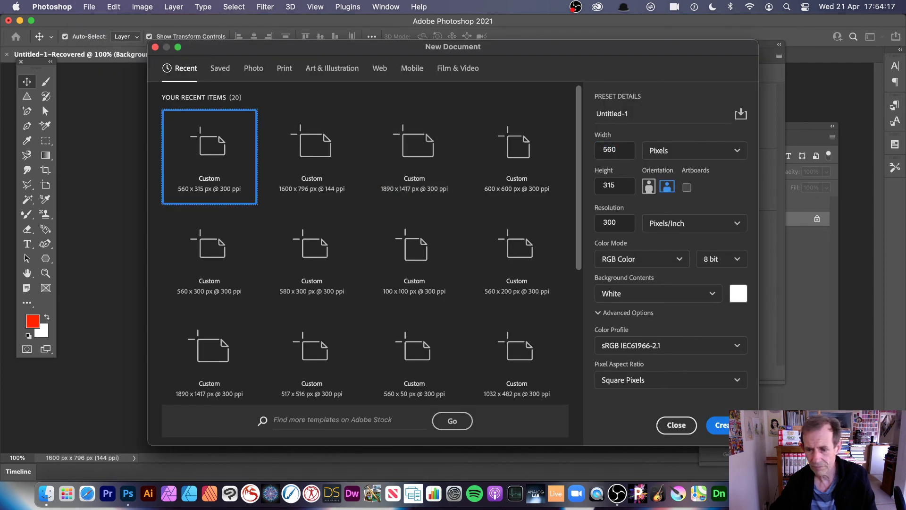
double_click(245, 158)
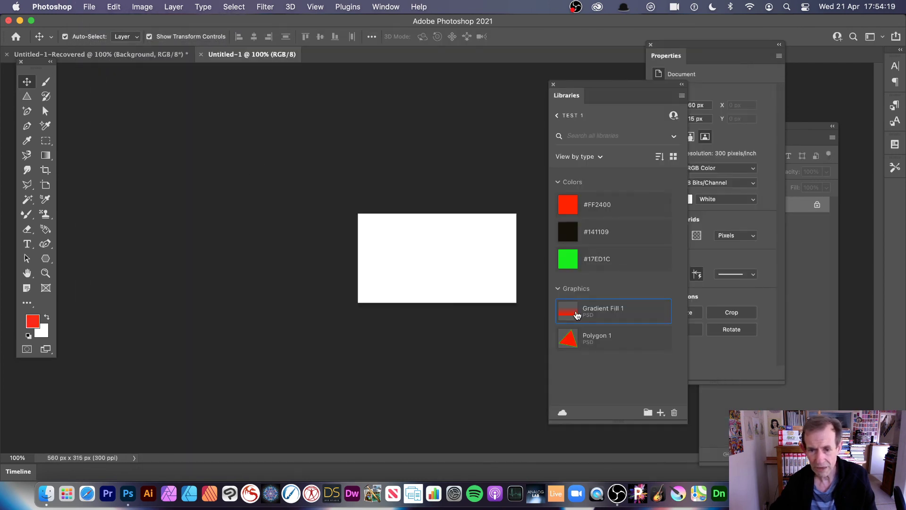
Place the Gradient Fill 1 library graphic over the new canvas and stretch it to about 640 × 287 px
drag(393, 247, 393, 245)
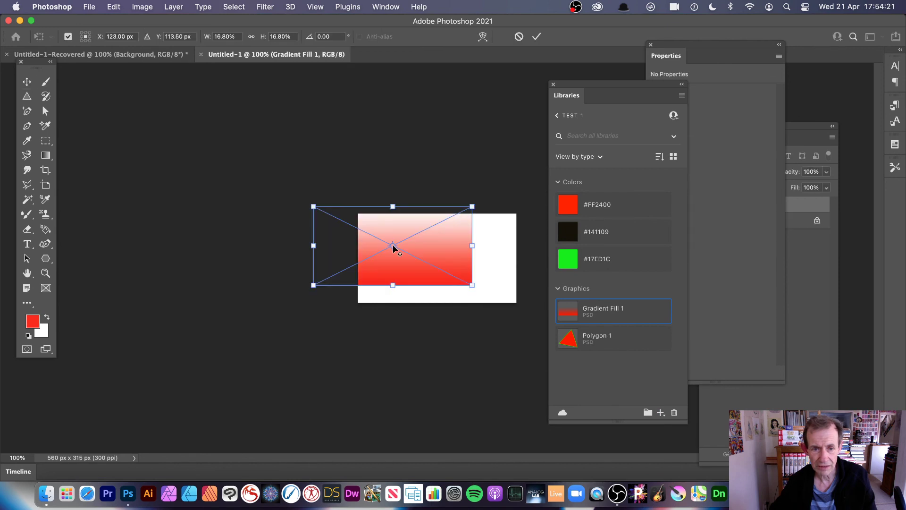
drag(475, 286, 495, 287)
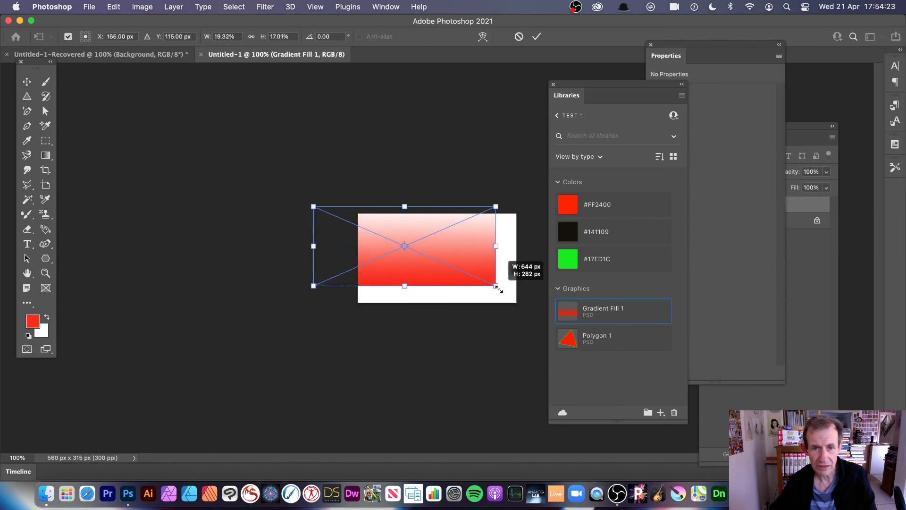
click(537, 36)
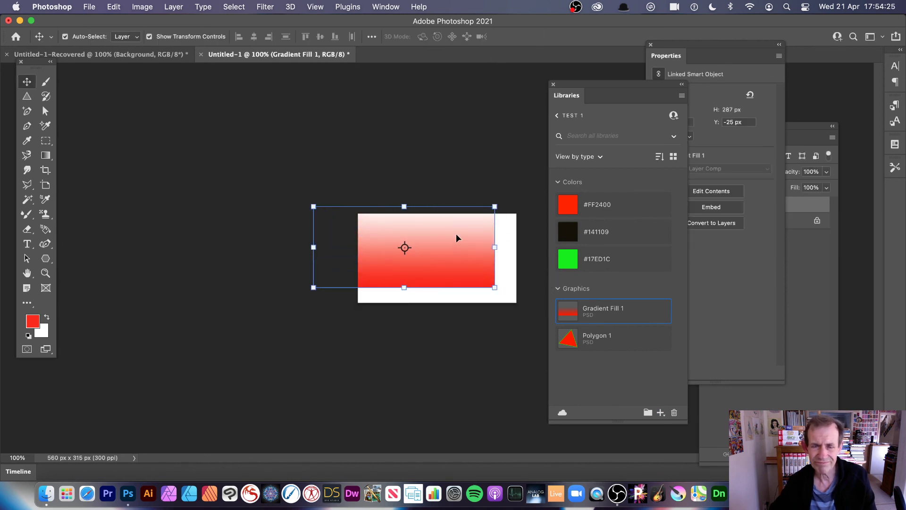
Bring the document's layer list into view and add the Gradient Fill 1 library graphic as an unlinked, editable gradient fill layer
click(802, 129)
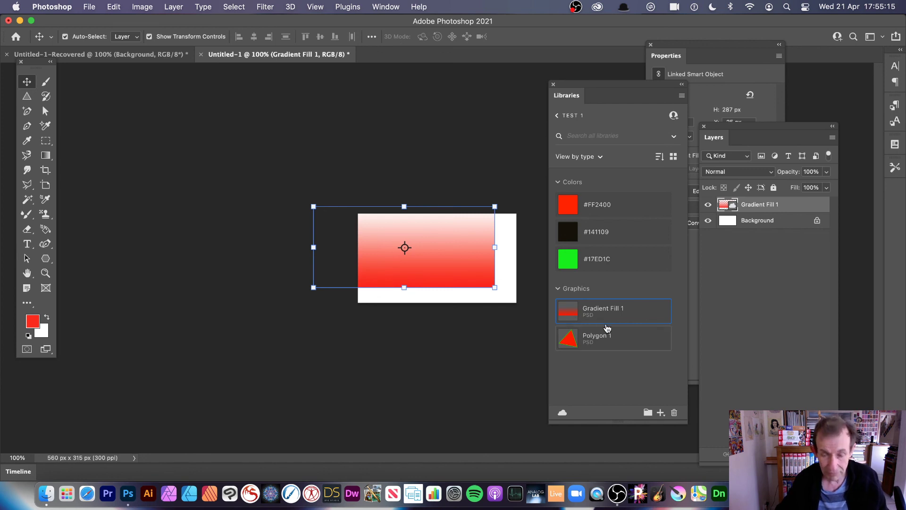
drag(574, 312, 464, 260)
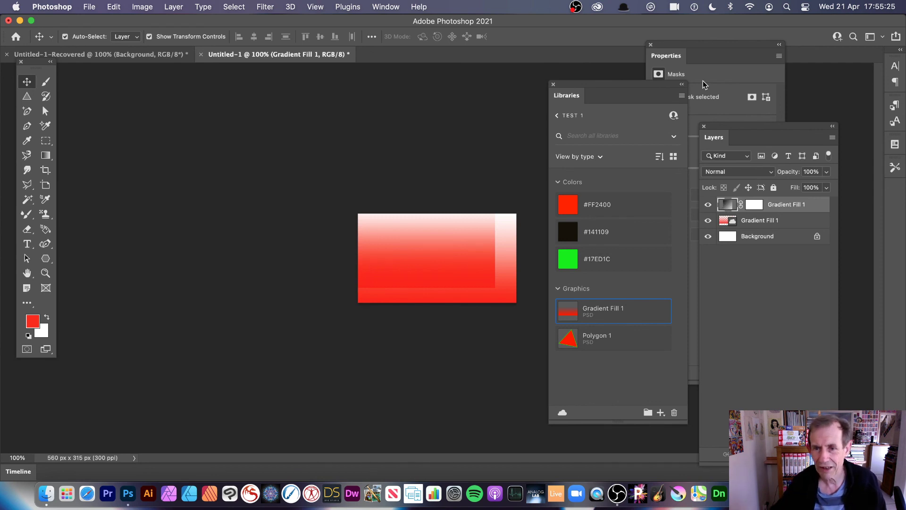
Open the Patterns 1 library and add its Pattern Fill 1 graphic as an unlinked, editable pattern fill layer
click(557, 118)
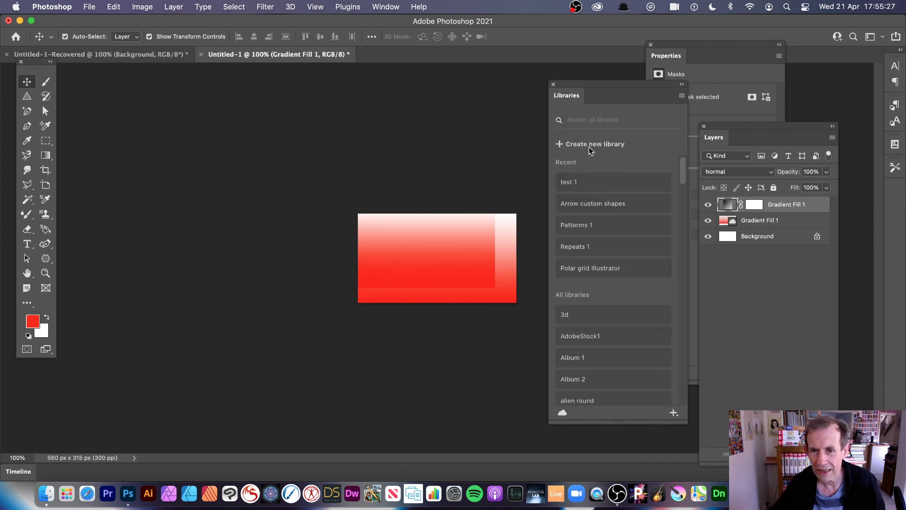
click(582, 226)
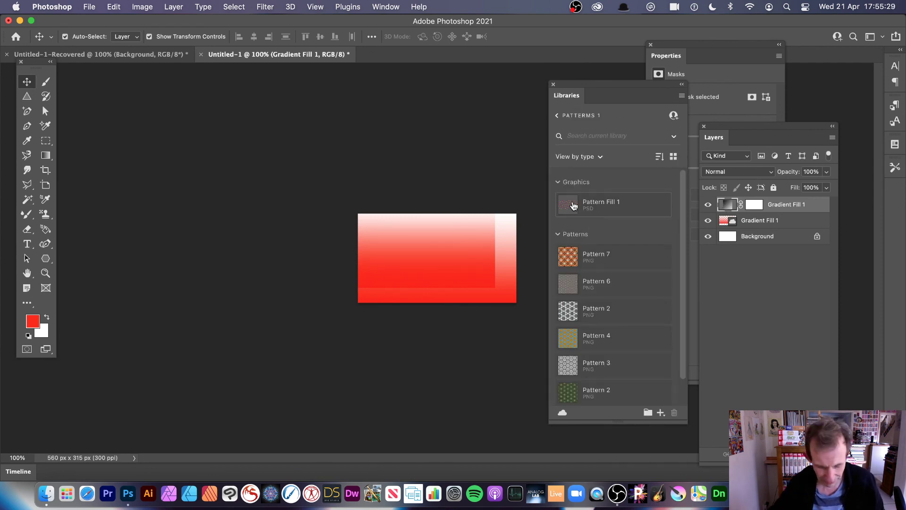
drag(573, 206, 413, 244)
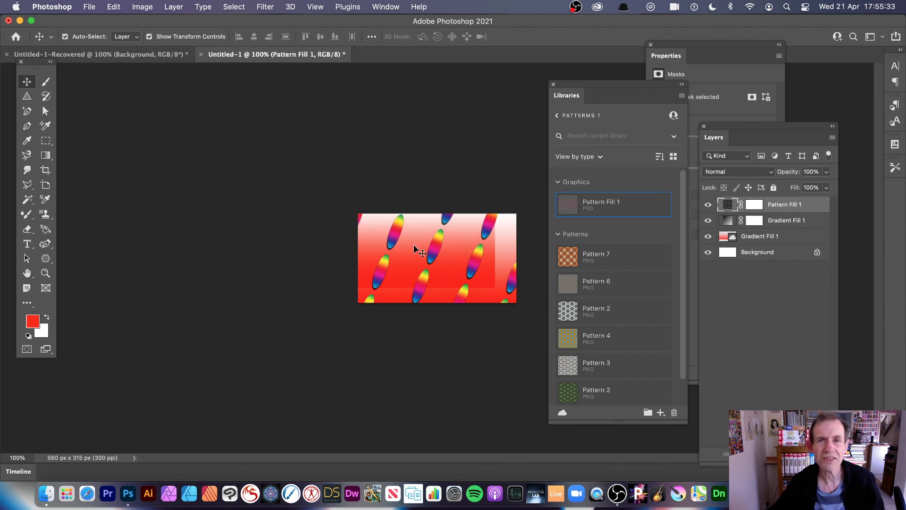